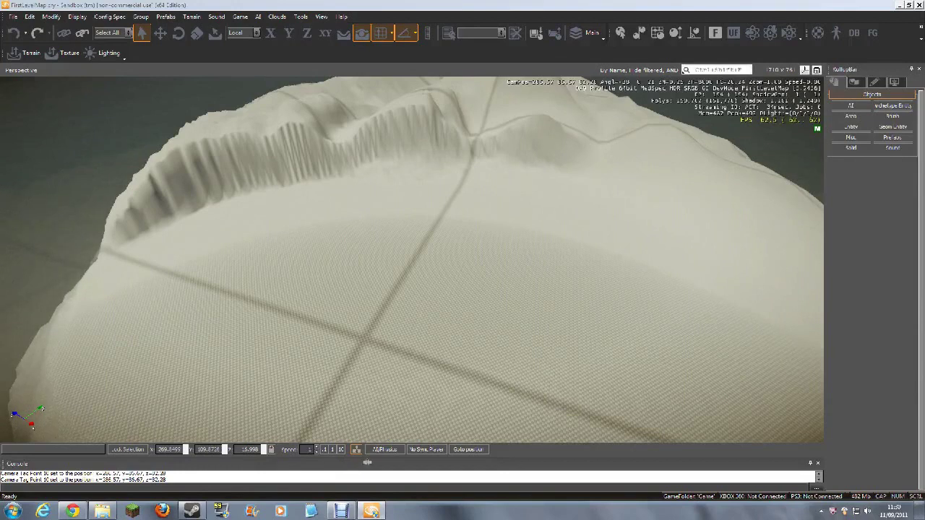
# Fly around the island terrain to inspect its flat area, ridges and mountain peak.
pyautogui.moveTo(445, 327)
pyautogui.mouseDown(button='right')
pyautogui.moveTo(452, 333)
pyautogui.moveTo(429, 329)
pyautogui.moveTo(445, 332)
pyautogui.mouseUp(button='right')
pyautogui.press('a')
pyautogui.press('w')
pyautogui.press('w')
pyautogui.press('w')
pyautogui.press('s')
pyautogui.press('s')
pyautogui.press('a')
pyautogui.press('w')
pyautogui.press('w')
pyautogui.press('w')
pyautogui.press('w')
pyautogui.press('w')
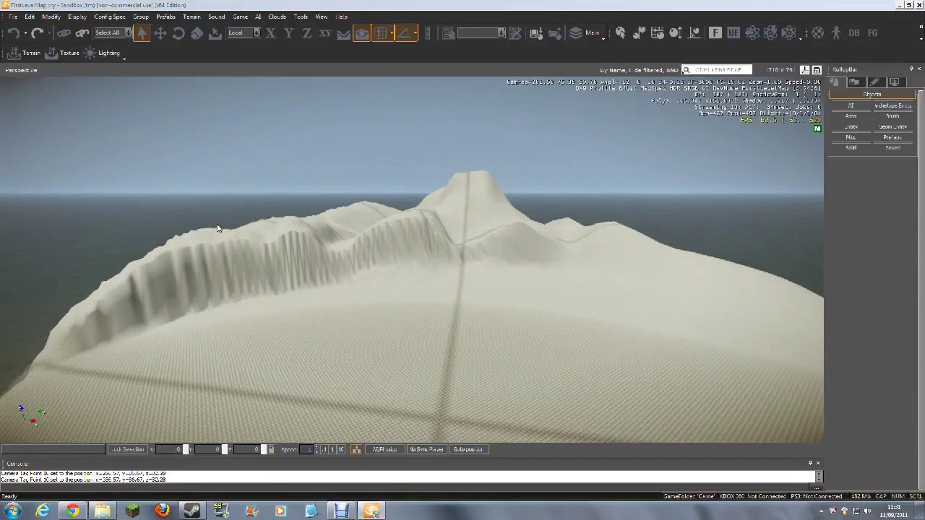
pyautogui.click(430, 36)
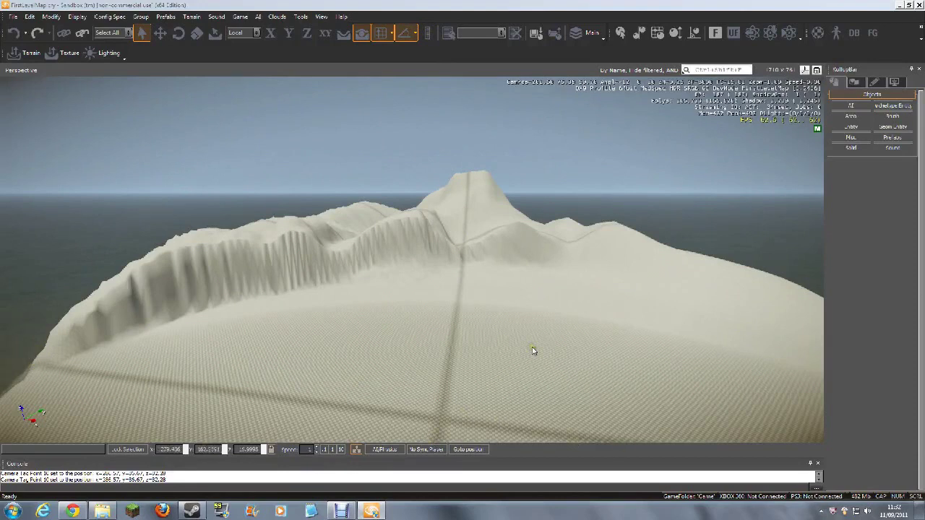
pyautogui.moveTo(532, 347); pyautogui.dragTo(532, 348, button='right')
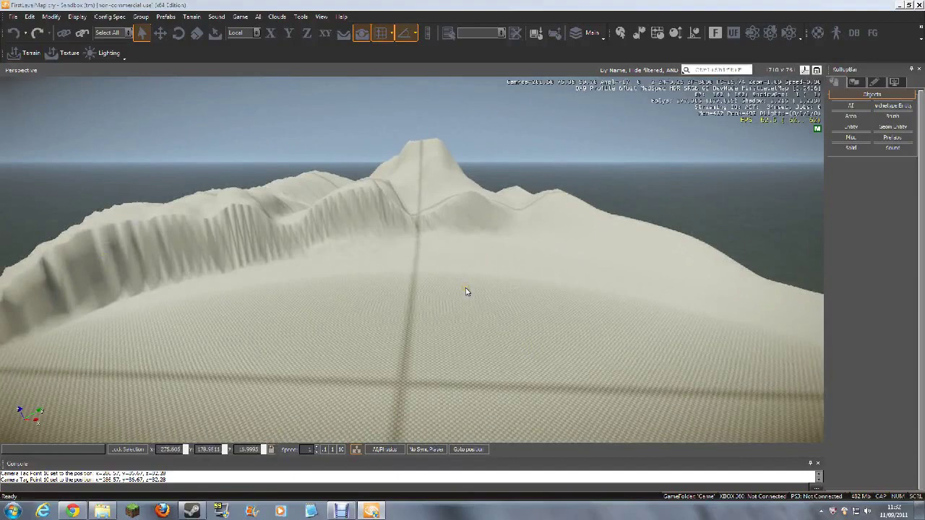
pyautogui.moveTo(450, 286); pyautogui.dragTo(391, 284, button='right')
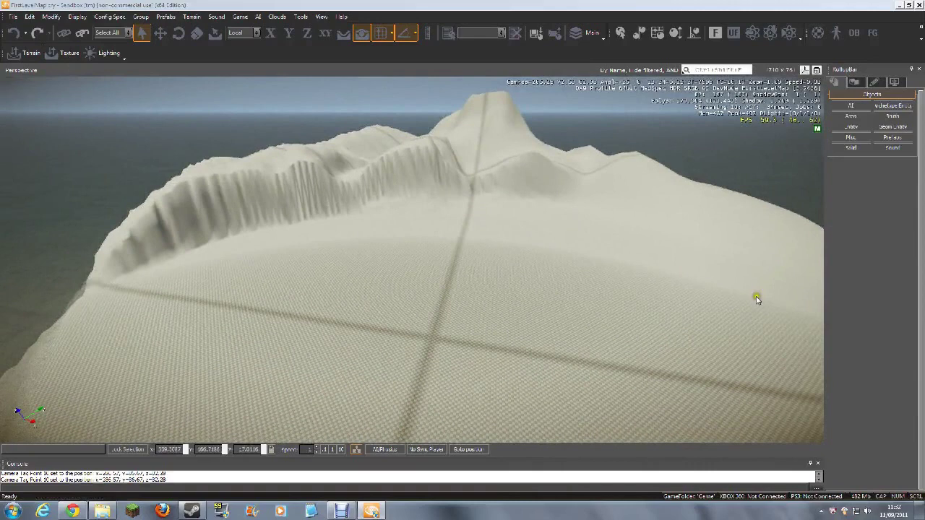
# Open the terrain texture layers window, move it clear of the peak and check the Default layer's information.
pyautogui.click(63, 53)
pyautogui.moveTo(185, 60); pyautogui.dragTo(166, 108)
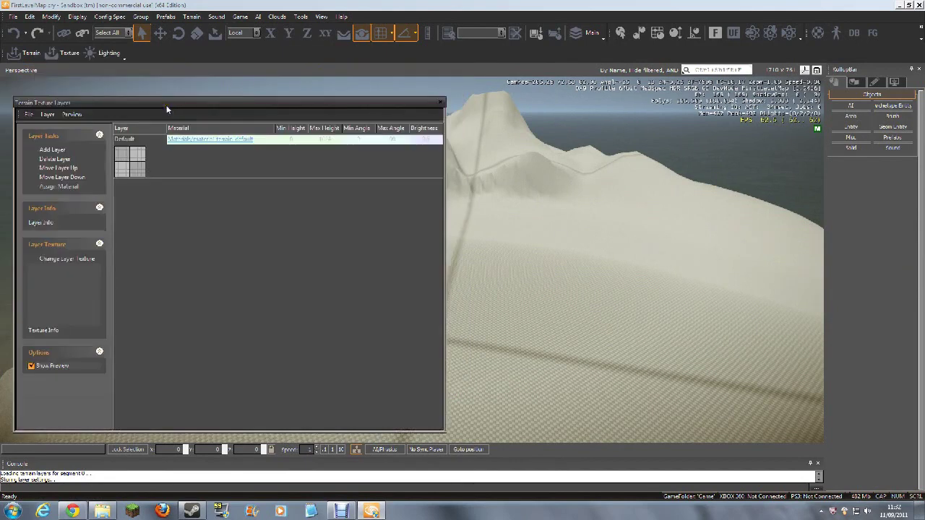
pyautogui.click(188, 170)
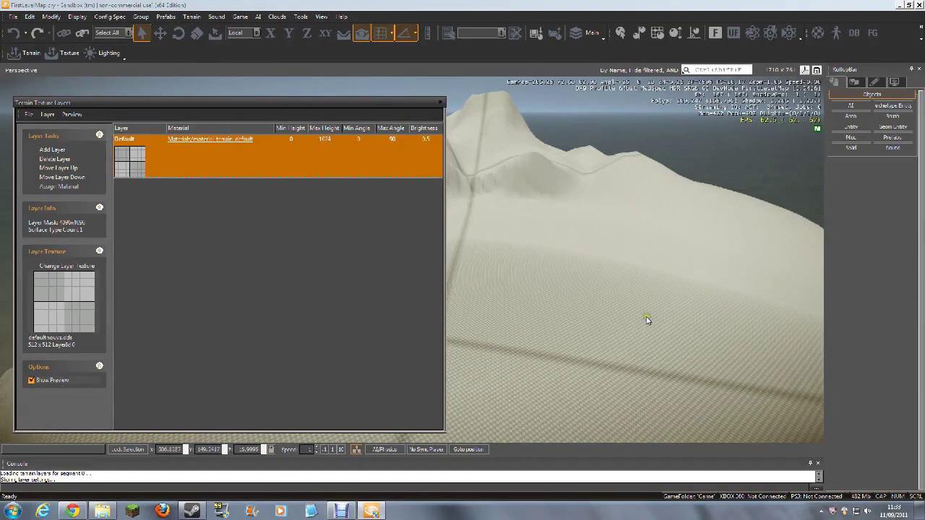
pyautogui.click(564, 348)
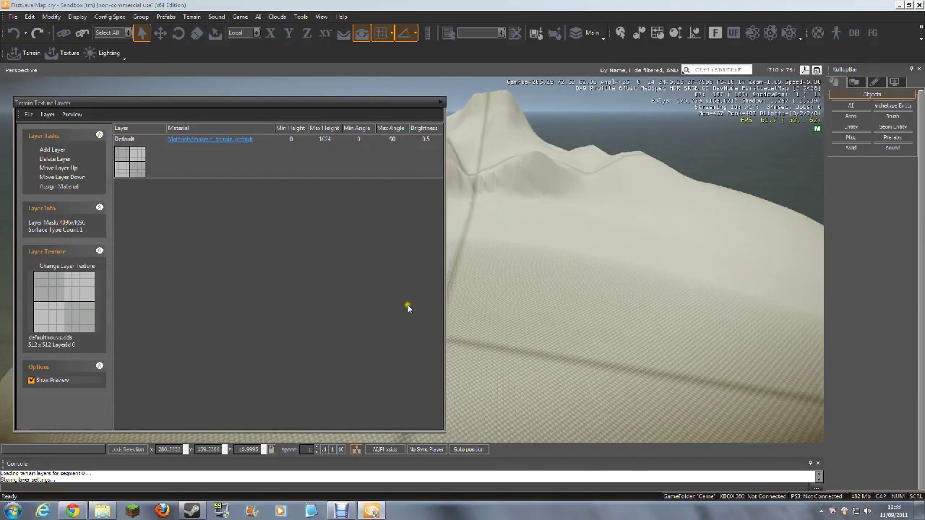
# Open the Material Editor, expand the terrain folder under materials and show the cliff_island_is4_3d material.
pyautogui.press('m')
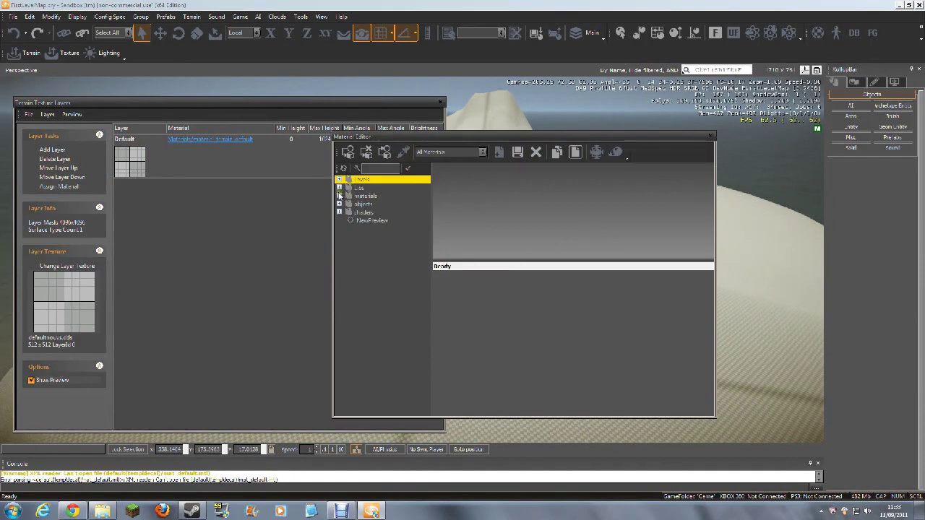
pyautogui.click(339, 196)
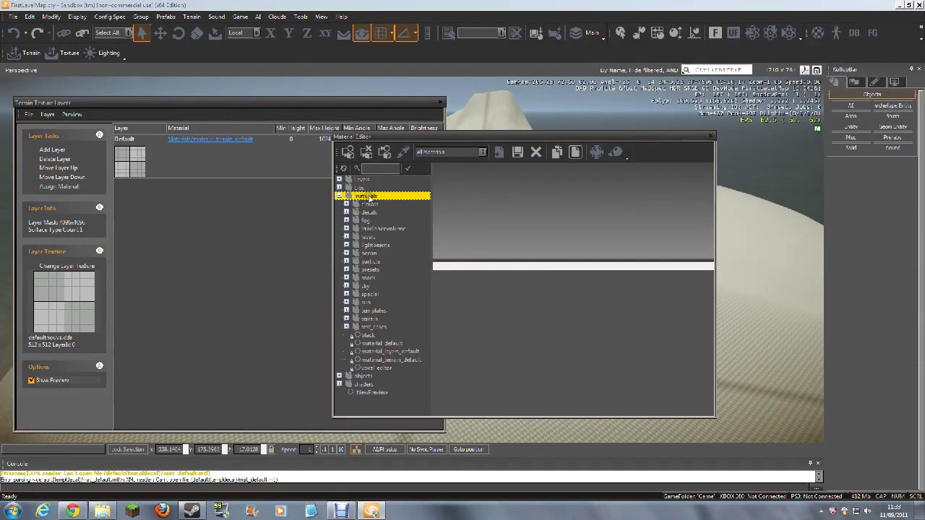
pyautogui.click(347, 319)
pyautogui.moveTo(424, 234); pyautogui.dragTo(424, 271)
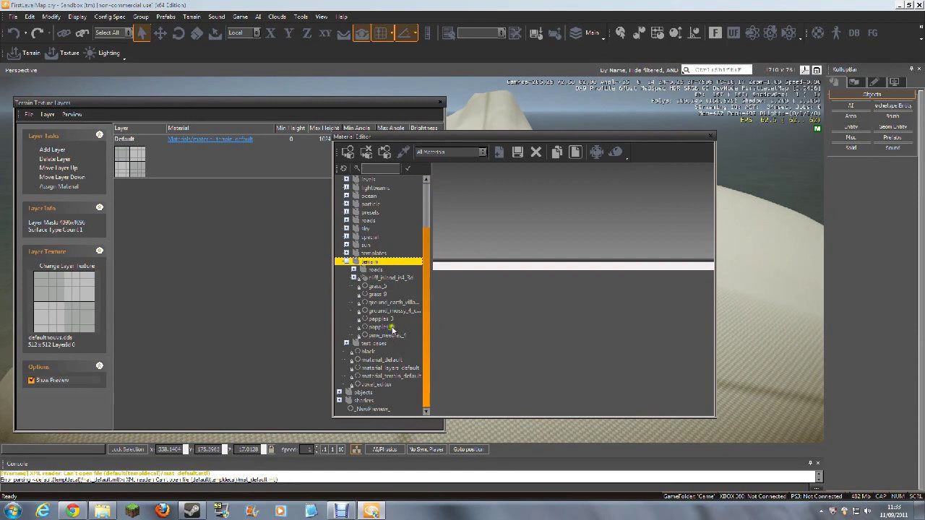
pyautogui.click(354, 277)
pyautogui.click(353, 278)
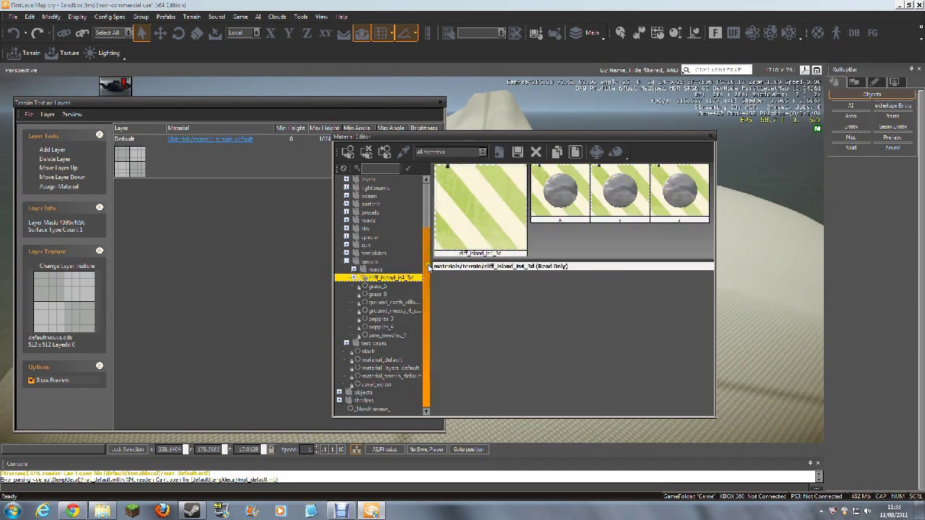
# Preview the terrain materials one after another, from pine_needles_4 through the papples and ground materials to grass_5.
pyautogui.click(394, 335)
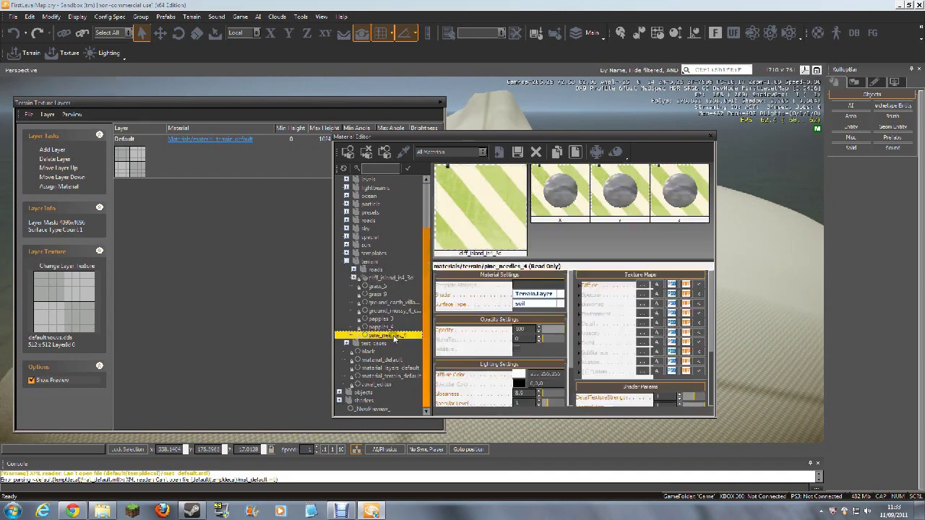
pyautogui.click(382, 327)
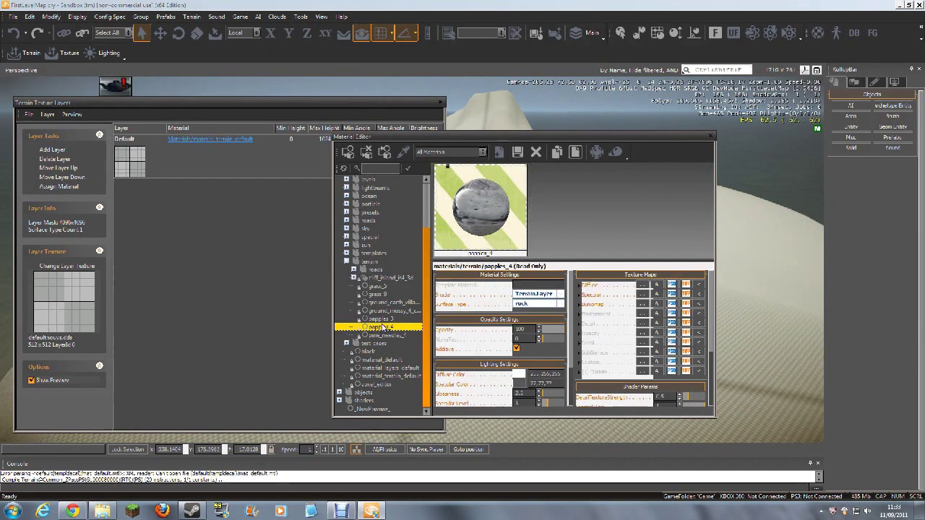
pyautogui.click(388, 319)
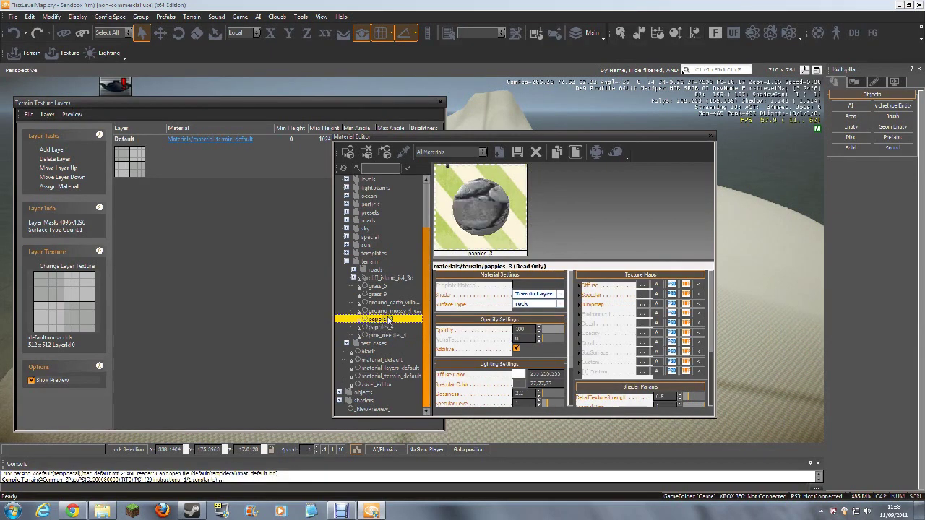
pyautogui.click(389, 311)
pyautogui.click(387, 302)
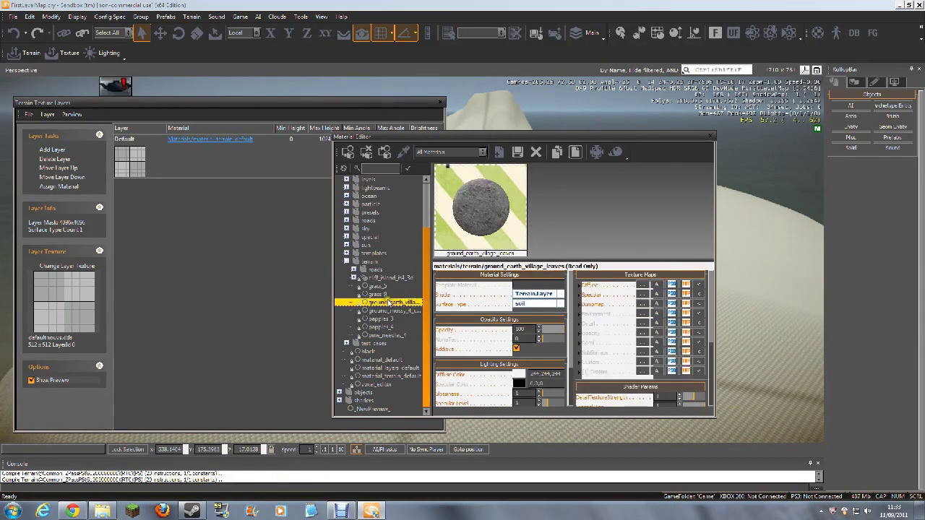
pyautogui.click(386, 294)
pyautogui.click(381, 286)
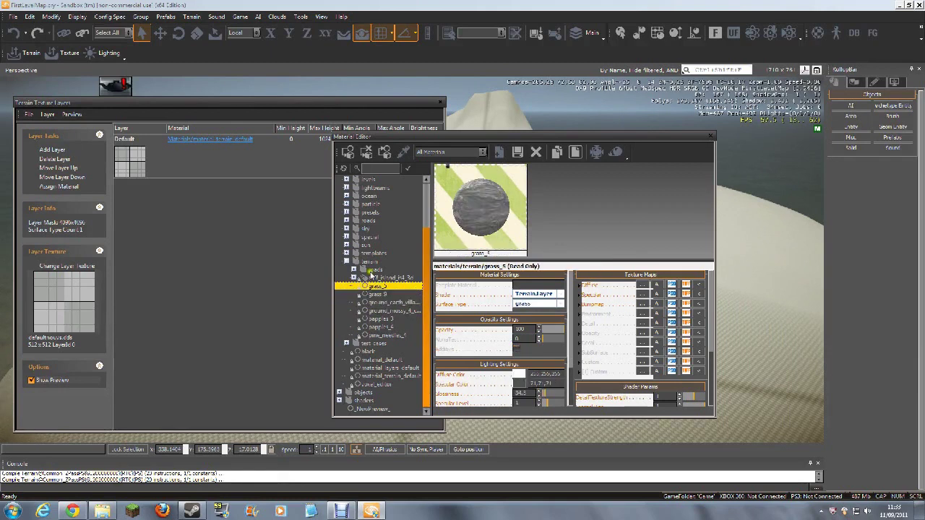
# Assign the path_dirt_bright material from the terrain roads folder to the Default texture layer.
pyautogui.click(354, 269)
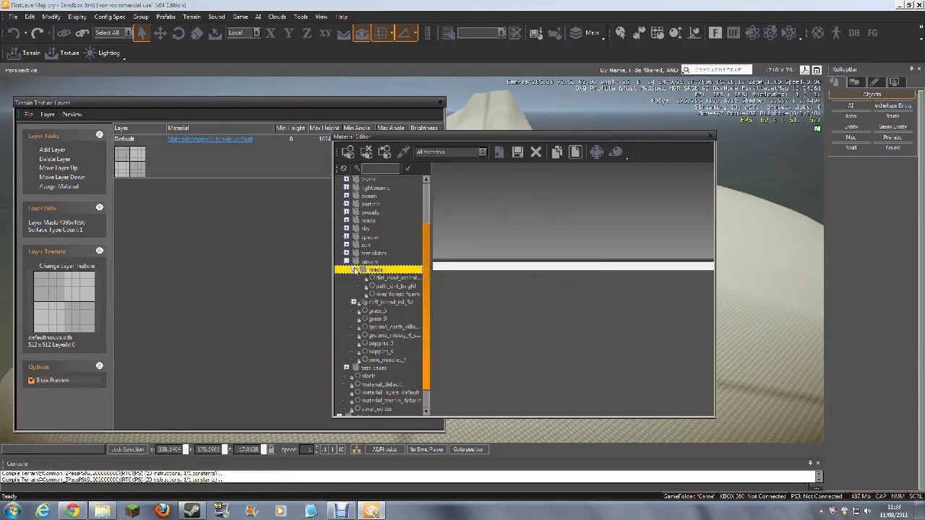
pyautogui.click(397, 294)
pyautogui.click(398, 287)
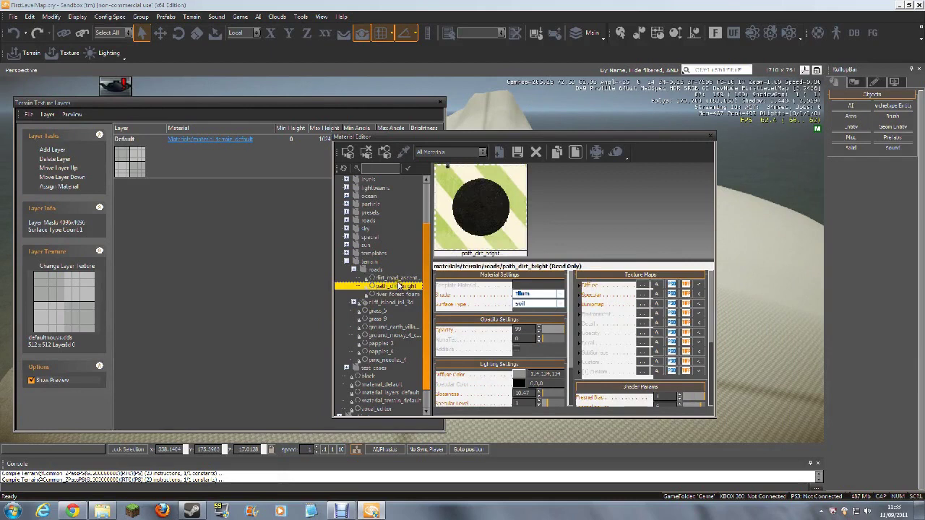
pyautogui.click(397, 279)
pyautogui.click(396, 287)
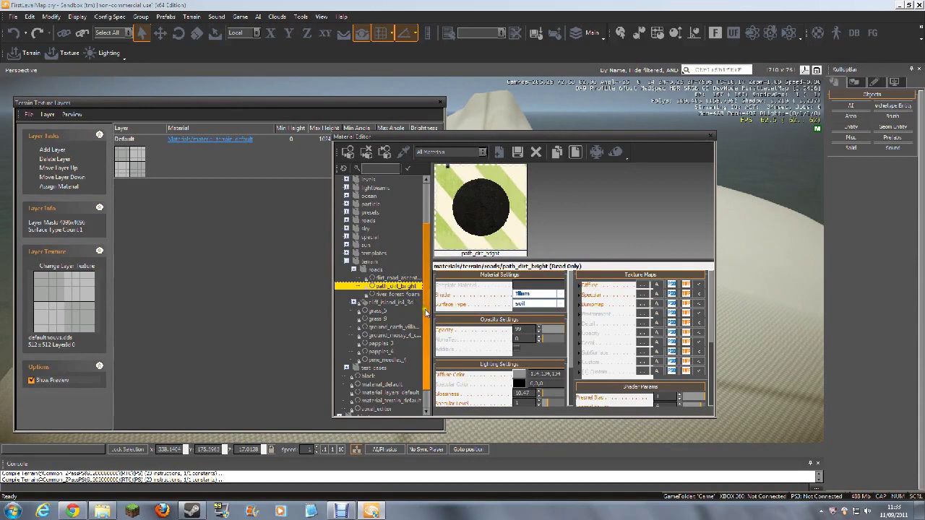
pyautogui.moveTo(426, 314); pyautogui.dragTo(426, 330)
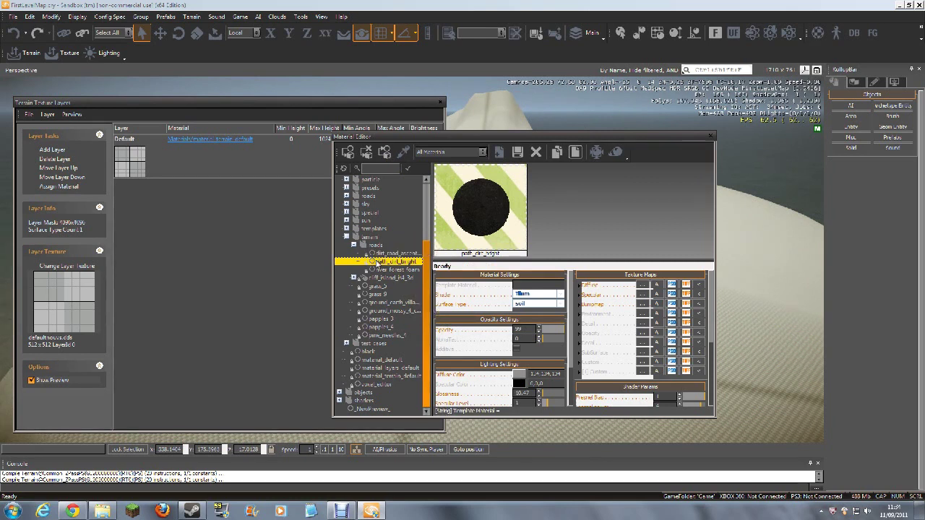
pyautogui.click(240, 163)
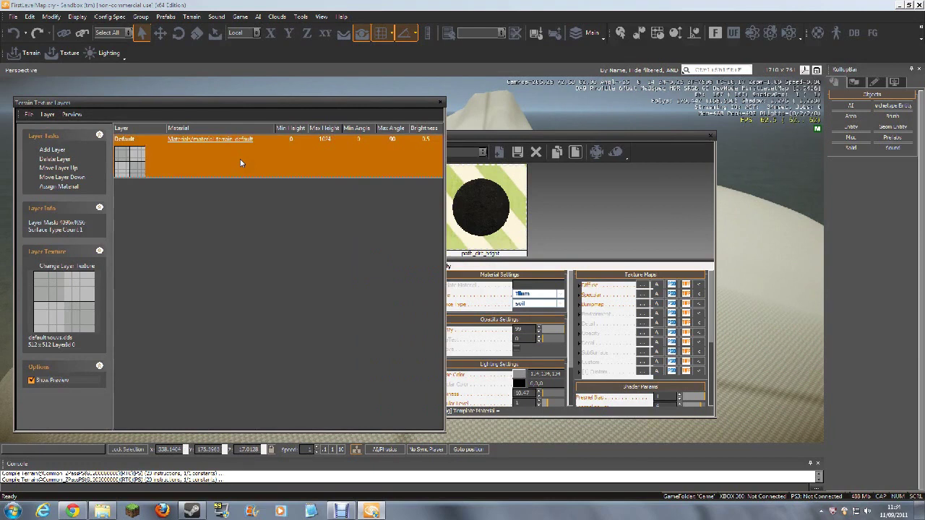
pyautogui.click(58, 187)
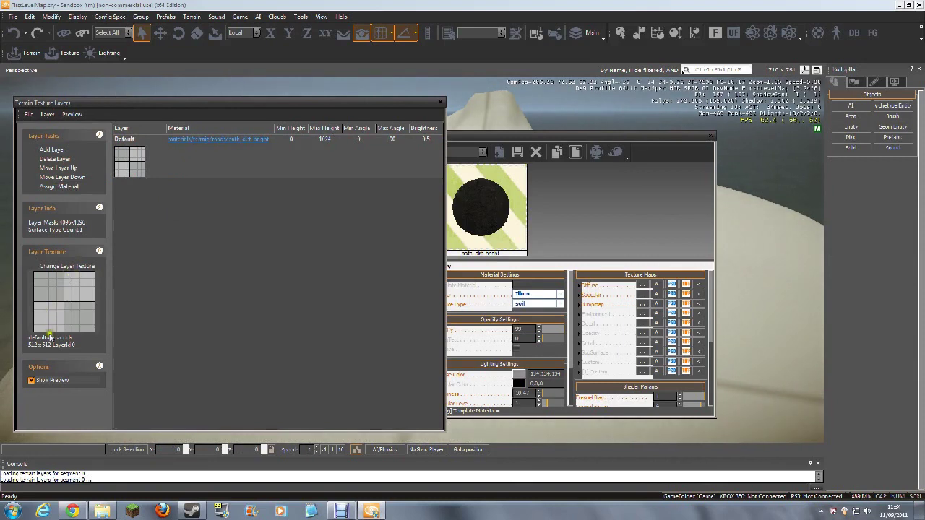
# Preview several images in the defaults texture folder and set aaline.dds as the Default layer's texture.
pyautogui.click(60, 267)
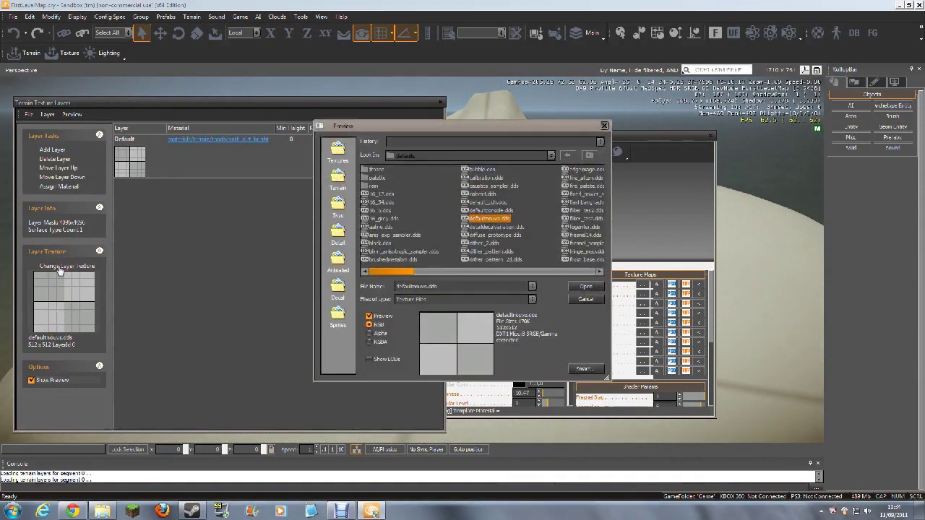
pyautogui.click(498, 210)
pyautogui.click(499, 218)
pyautogui.click(499, 243)
pyautogui.click(496, 227)
pyautogui.click(491, 210)
pyautogui.click(487, 187)
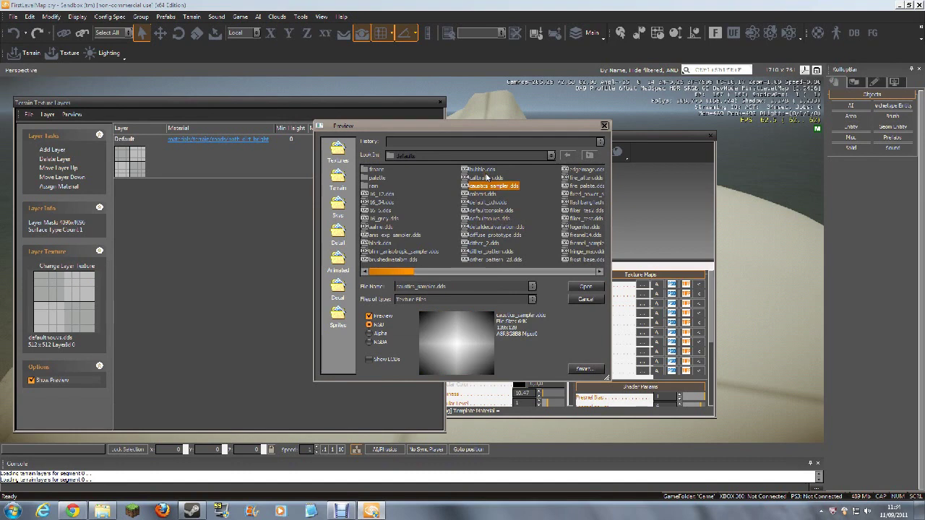
pyautogui.click(486, 178)
pyautogui.click(484, 169)
pyautogui.click(406, 206)
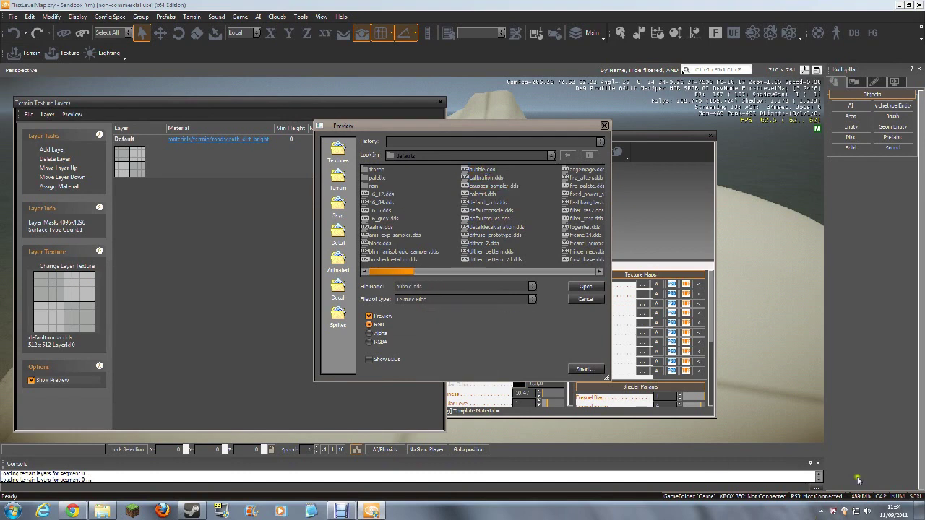
pyautogui.click(383, 244)
pyautogui.click(383, 235)
pyautogui.click(381, 227)
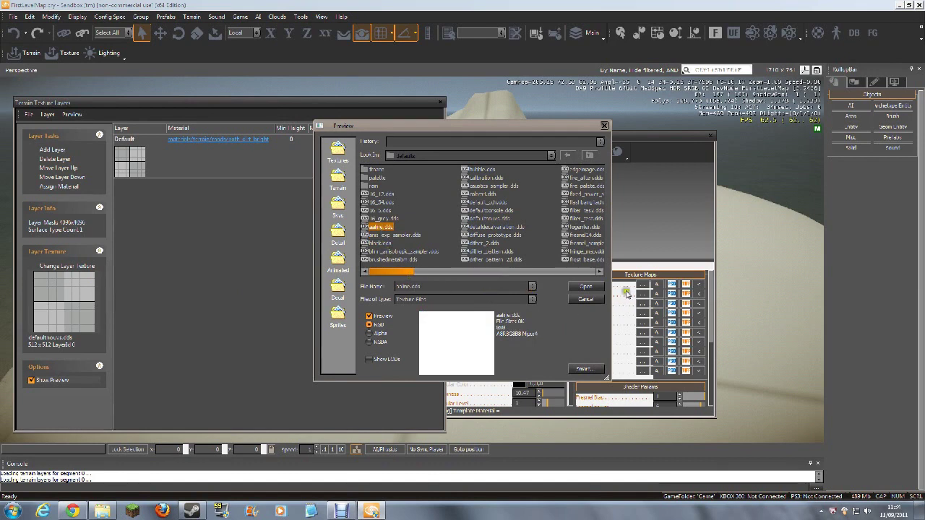
pyautogui.click(585, 288)
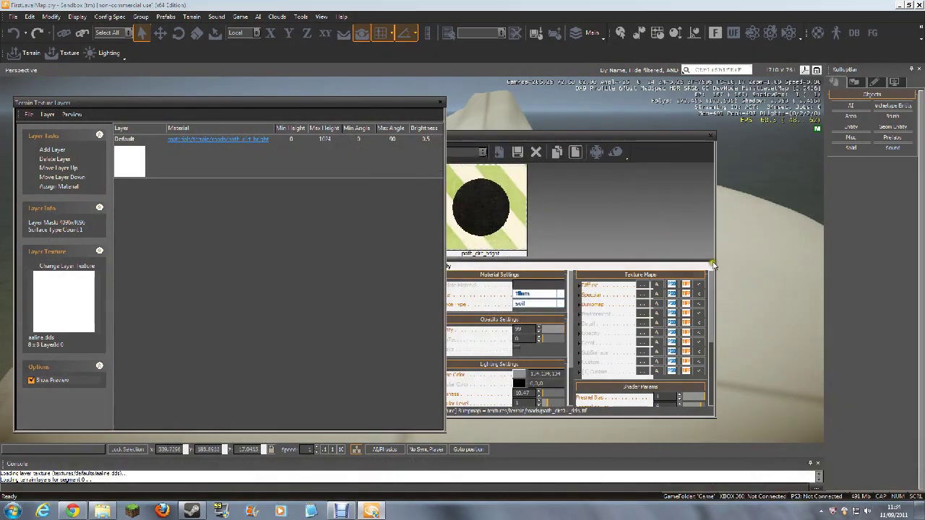
# Change the Default layer's texture back to defaultnouvs.dds.
pyautogui.click(231, 148)
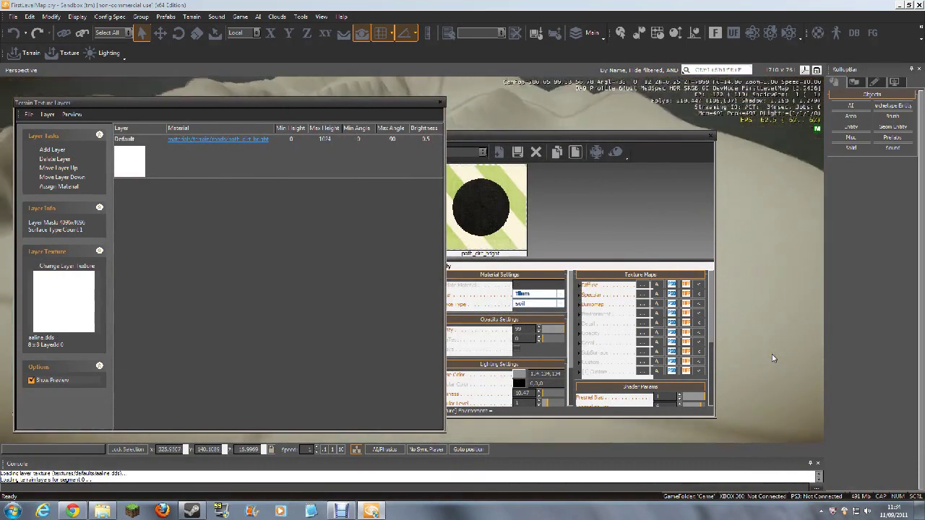
pyautogui.click(67, 267)
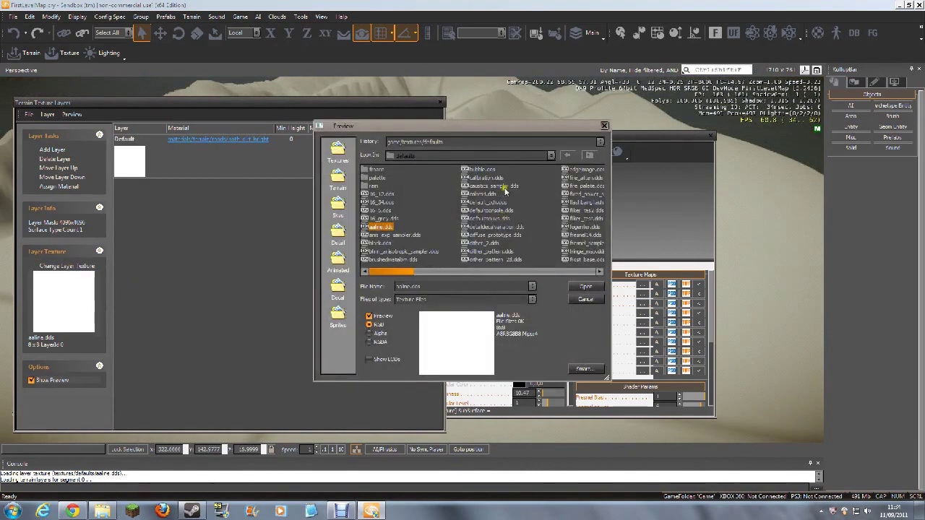
pyautogui.click(500, 219)
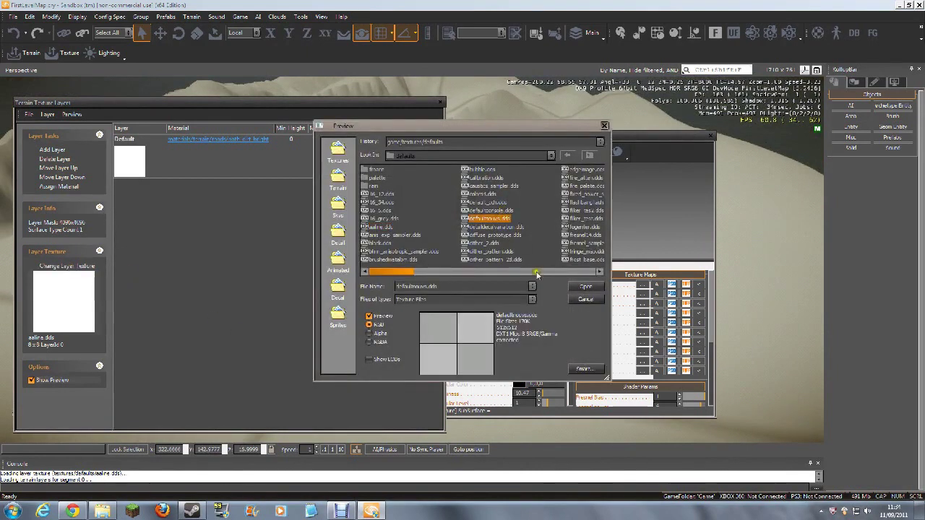
pyautogui.click(570, 287)
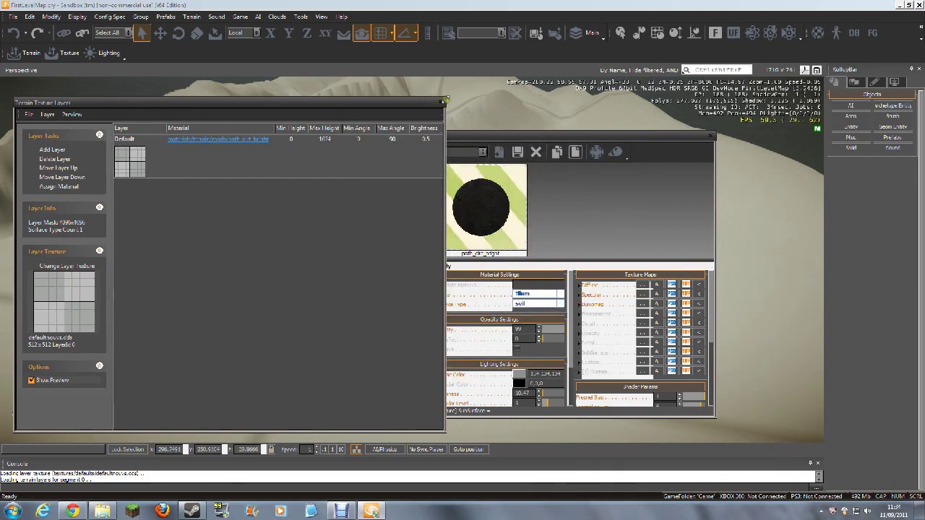
# Close the terrain texture layers and Material Editor windows, and inspect the terrain surface from several viewpoints.
pyautogui.click(444, 101)
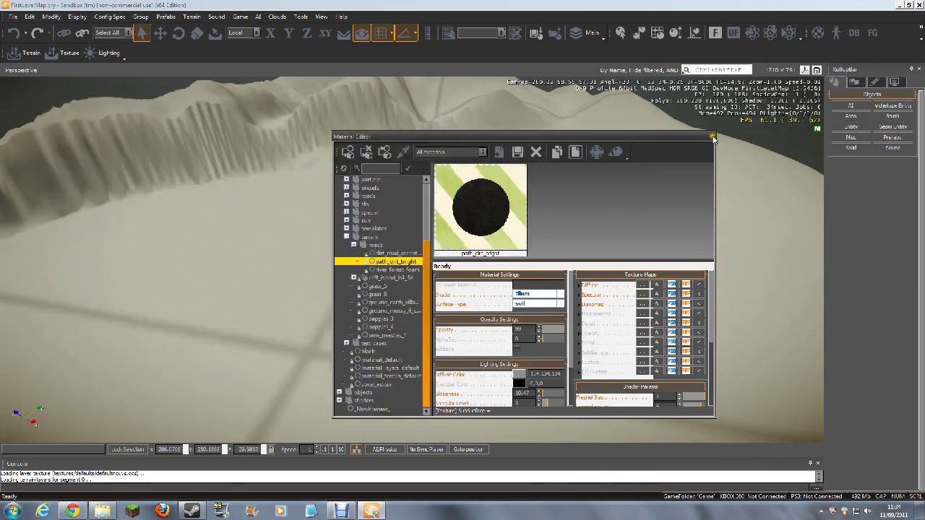
pyautogui.click(713, 136)
pyautogui.press('w')
pyautogui.moveTo(612, 261)
pyautogui.mouseDown(button='right')
pyautogui.moveTo(588, 263)
pyautogui.moveTo(608, 258)
pyautogui.moveTo(597, 262)
pyautogui.mouseUp(button='right')
pyautogui.press('w')
pyautogui.press('s')
pyautogui.press('d')
pyautogui.press('s')
pyautogui.press('w')
pyautogui.press('s')
pyautogui.press('w')
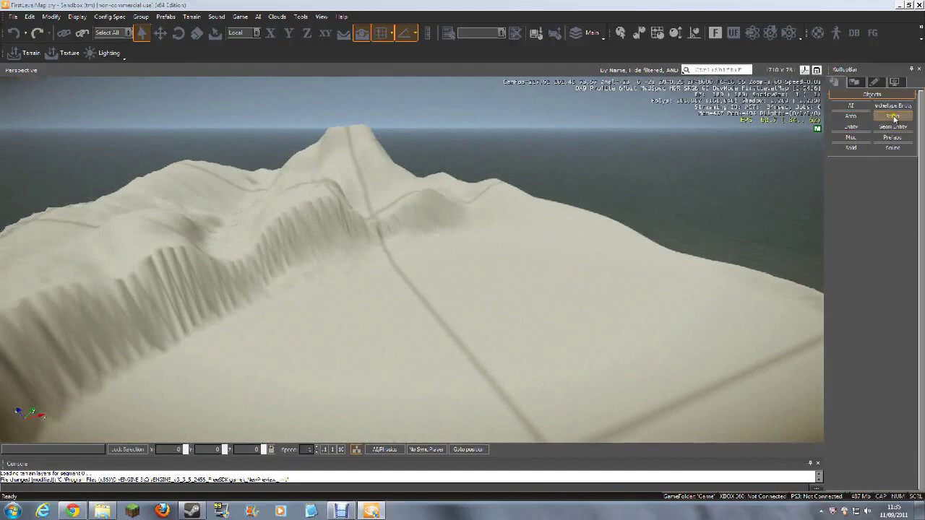
pyautogui.click(893, 117)
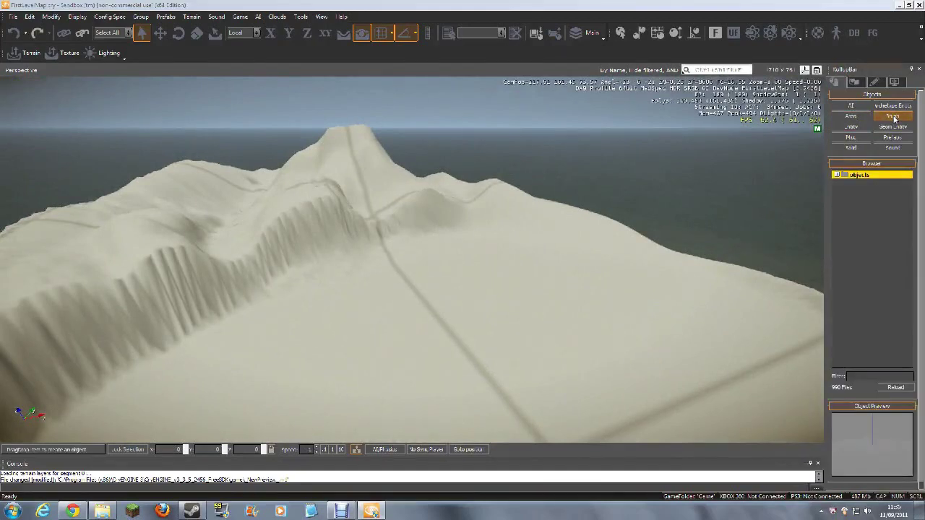
pyautogui.click(893, 117)
pyautogui.click(892, 117)
pyautogui.click(892, 119)
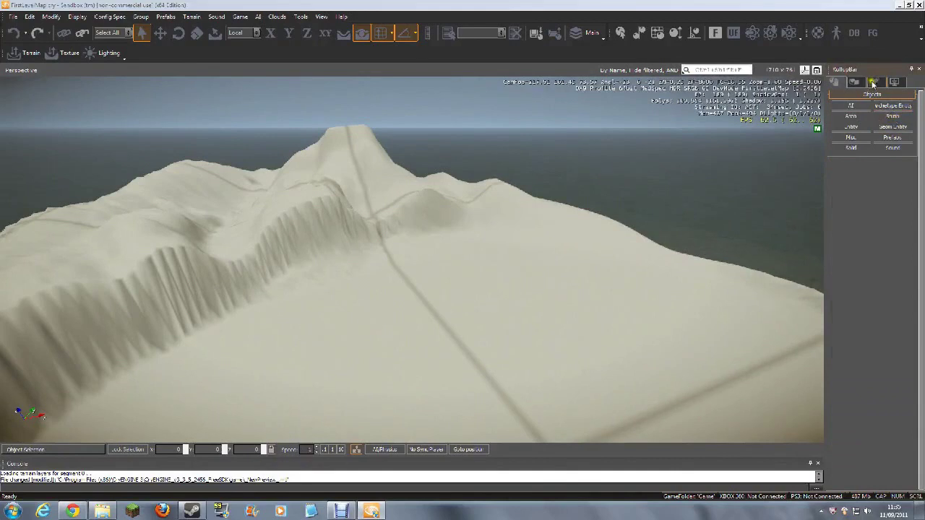
# Start the Layer Painter with a brush radius of about 15 and paint the Default layer on the flat ground below the cliffs.
pyautogui.click(872, 82)
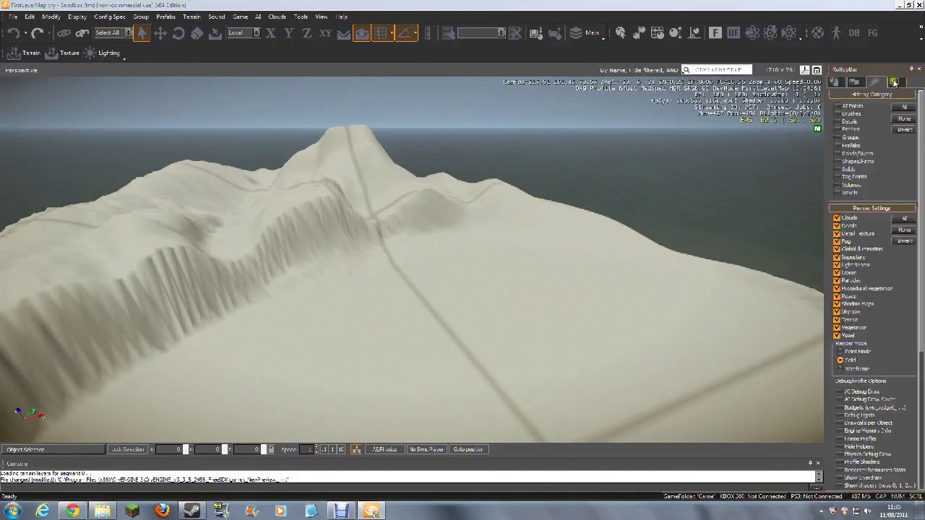
pyautogui.click(895, 82)
pyautogui.click(854, 82)
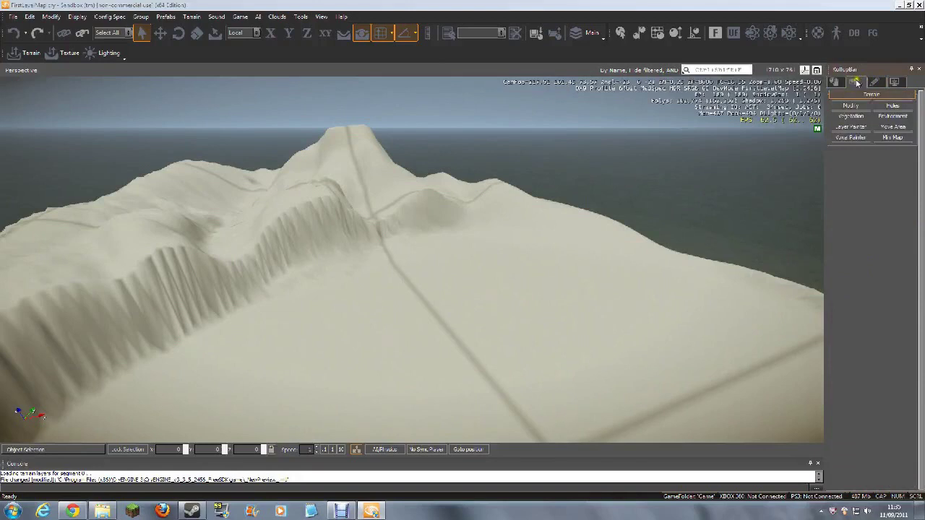
pyautogui.click(865, 128)
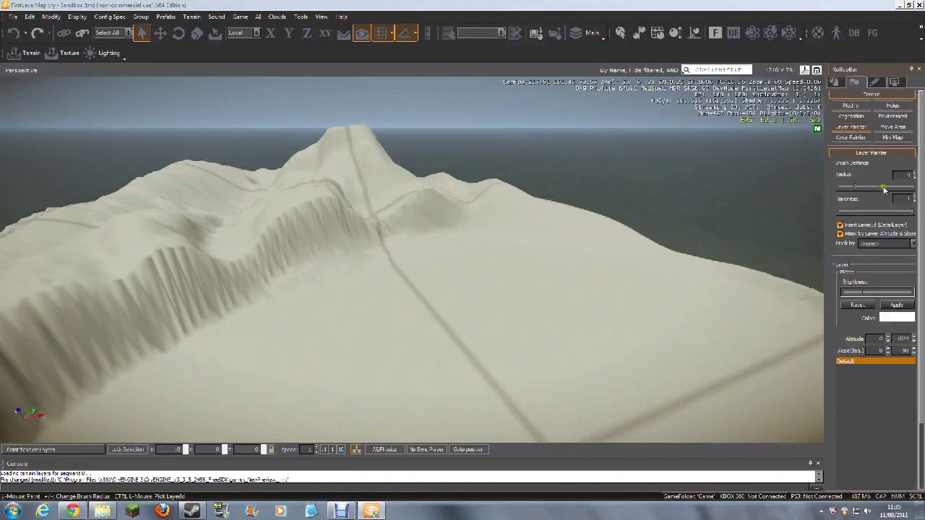
pyautogui.moveTo(465, 296); pyautogui.dragTo(470, 270, button='right')
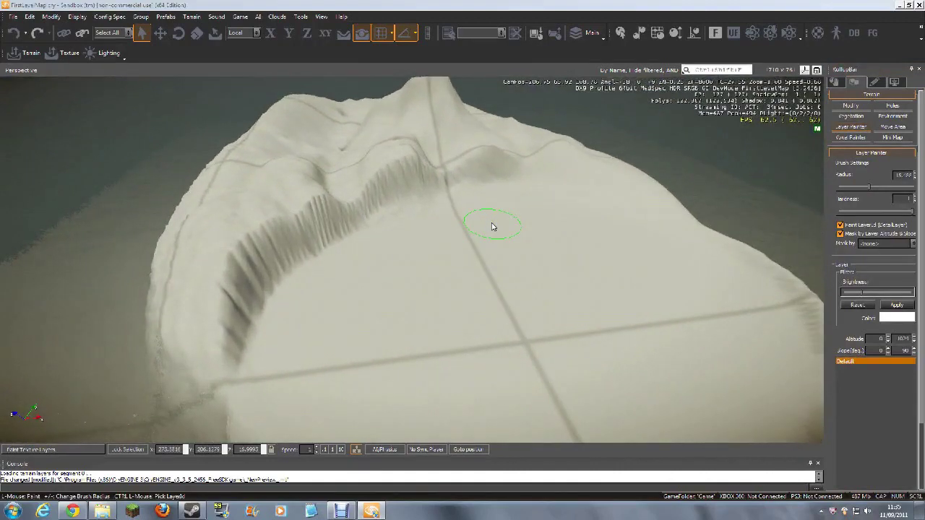
pyautogui.moveTo(496, 207)
pyautogui.mouseDown()
pyautogui.moveTo(440, 241)
pyautogui.moveTo(495, 246)
pyautogui.moveTo(516, 237)
pyautogui.moveTo(440, 214)
pyautogui.moveTo(357, 260)
pyautogui.moveTo(326, 290)
pyautogui.moveTo(306, 371)
pyautogui.moveTo(301, 333)
pyautogui.moveTo(351, 268)
pyautogui.moveTo(405, 291)
pyautogui.moveTo(337, 374)
pyautogui.moveTo(415, 368)
pyautogui.moveTo(405, 264)
pyautogui.moveTo(422, 332)
pyautogui.mouseUp()
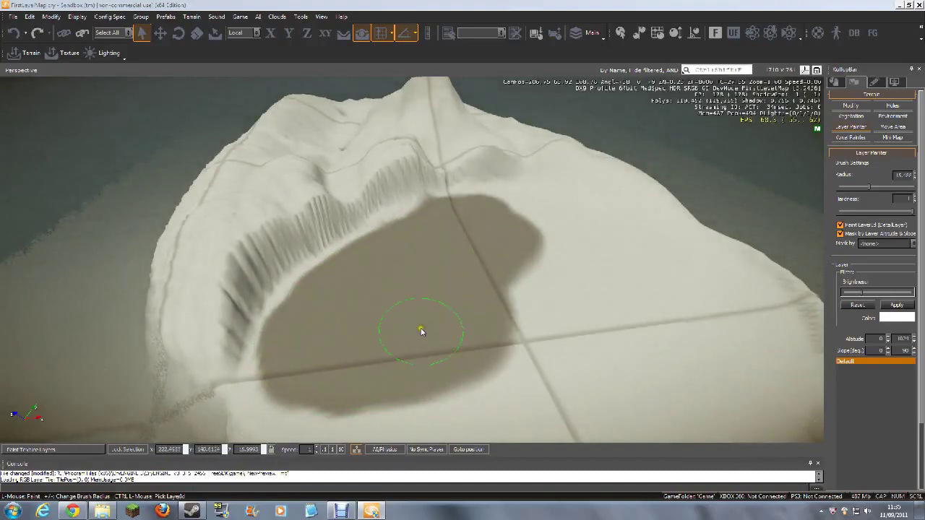
# Extend the painted Default layer area across more of the flat ground towards the shore.
pyautogui.moveTo(481, 275)
pyautogui.mouseDown()
pyautogui.moveTo(537, 275)
pyautogui.moveTo(540, 293)
pyautogui.moveTo(560, 263)
pyautogui.mouseUp()
pyautogui.moveTo(465, 350)
pyautogui.mouseDown()
pyautogui.moveTo(586, 268)
pyautogui.moveTo(561, 276)
pyautogui.moveTo(527, 221)
pyautogui.mouseUp()
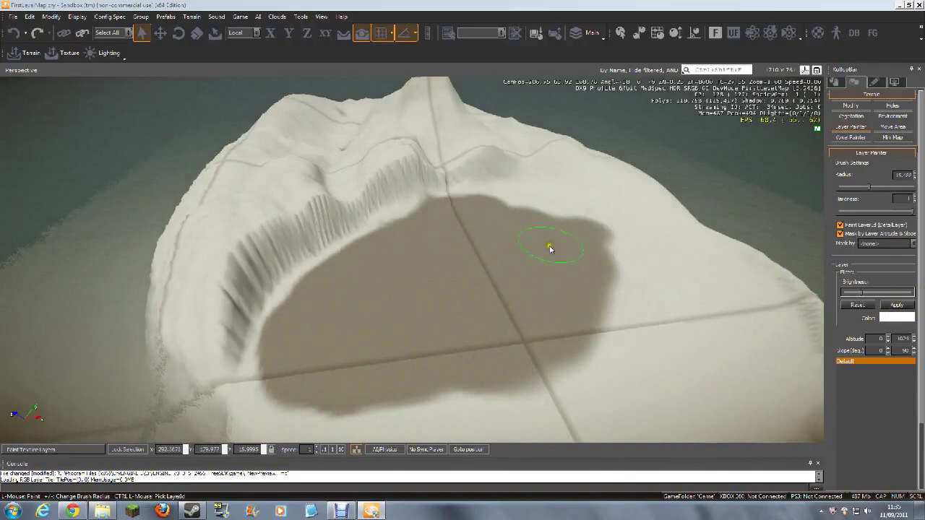
pyautogui.scroll(10, 516, 248)
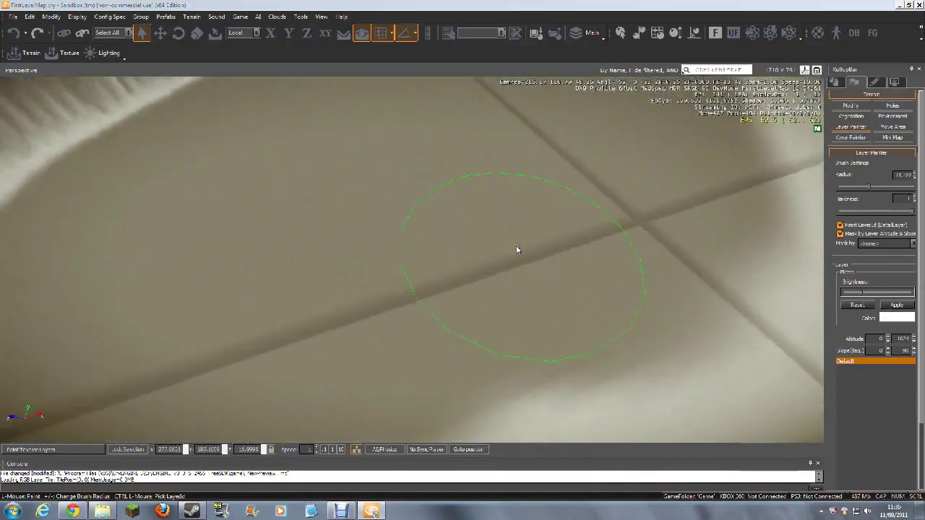
pyautogui.scroll(-10, 516, 248)
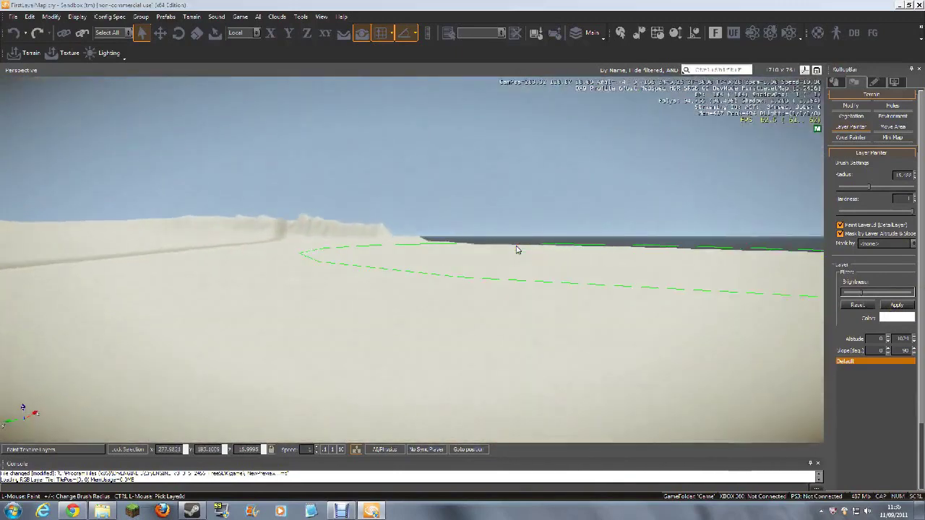
pyautogui.moveTo(515, 248); pyautogui.dragTo(516, 248, button='right')
pyautogui.press('s')
pyautogui.moveTo(516, 248)
pyautogui.mouseDown()
pyautogui.moveTo(452, 285)
pyautogui.moveTo(586, 260)
pyautogui.moveTo(422, 271)
pyautogui.moveTo(516, 294)
pyautogui.moveTo(409, 266)
pyautogui.mouseUp()
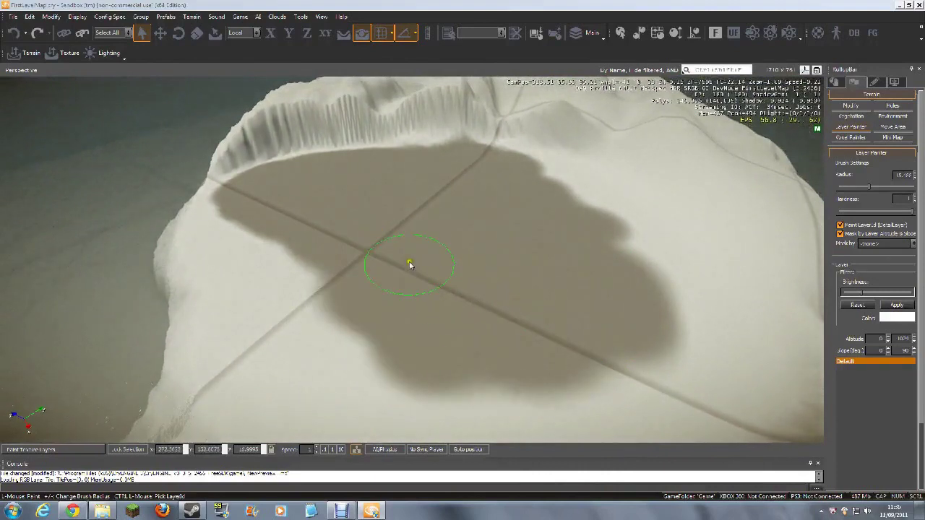
# Assign the grass_9 material from the materials/terrain folder to the Default texture layer, and close the texture layers and Material Editor windows.
pyautogui.click(69, 53)
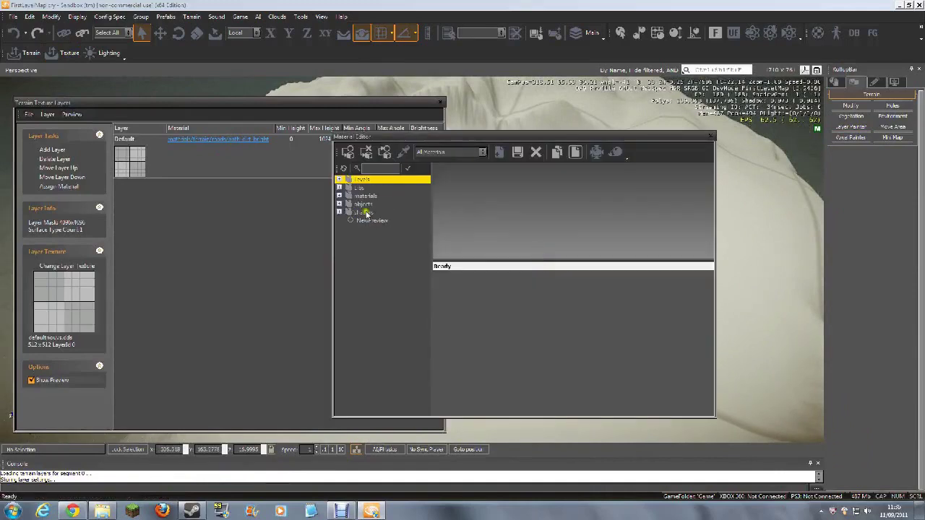
pyautogui.click(340, 196)
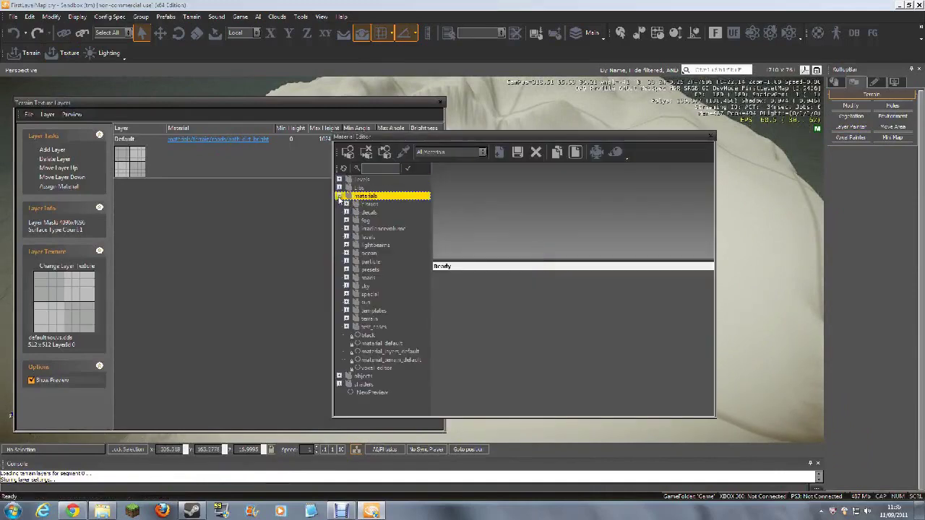
pyautogui.click(346, 319)
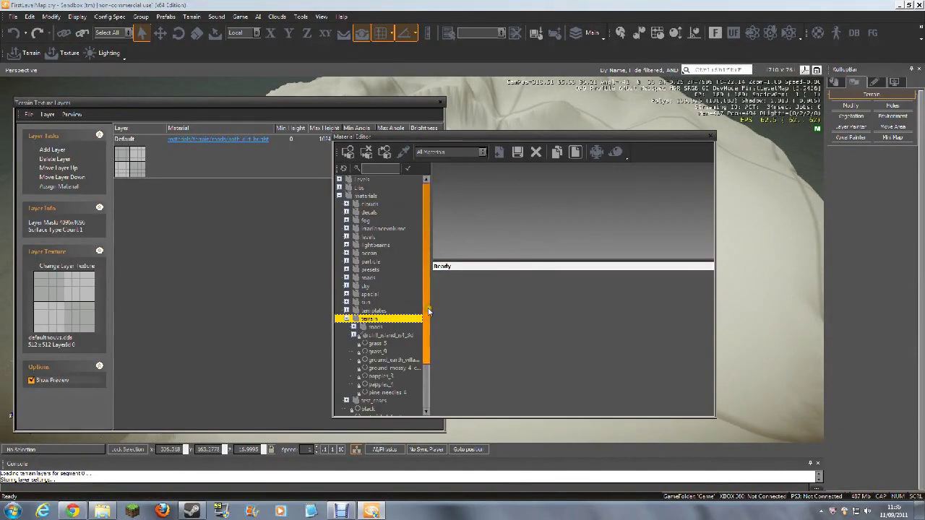
pyautogui.scroll(-1, 428, 311)
pyautogui.click(379, 311)
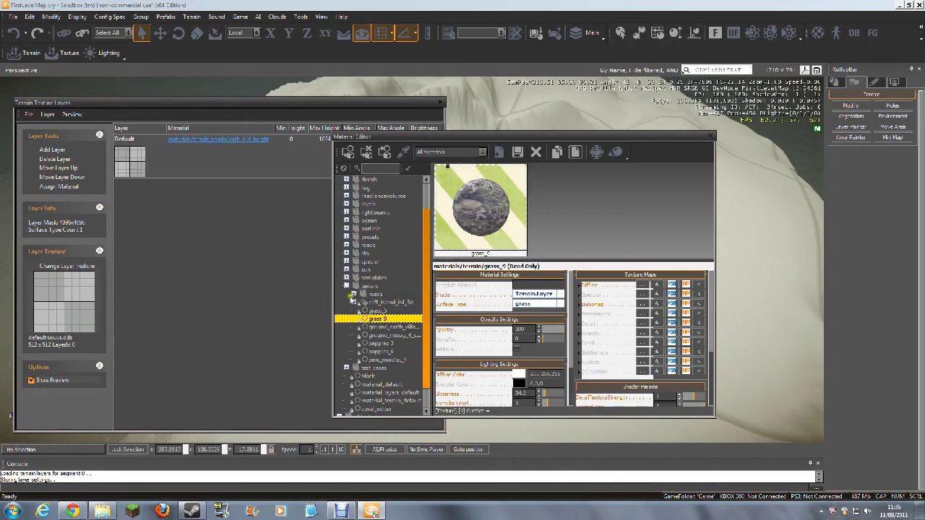
pyautogui.click(291, 260)
pyautogui.click(64, 186)
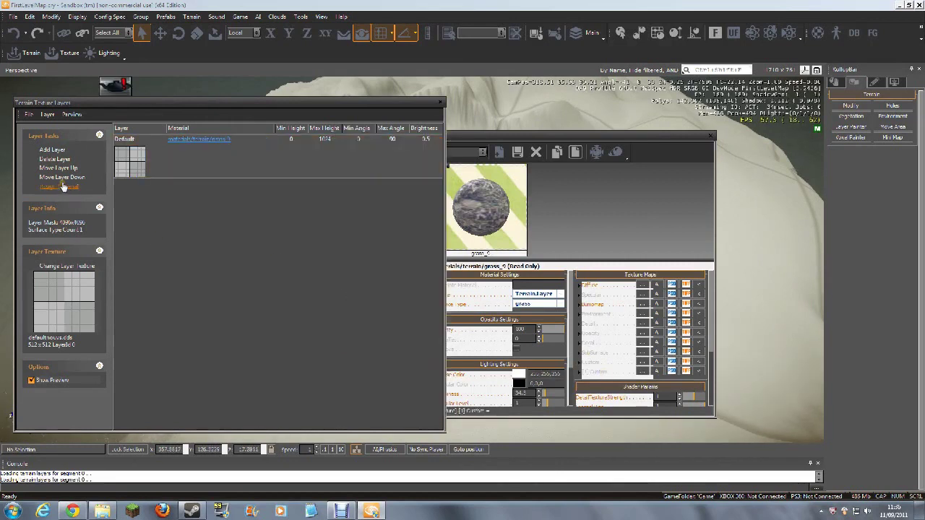
pyautogui.click(289, 230)
pyautogui.click(710, 136)
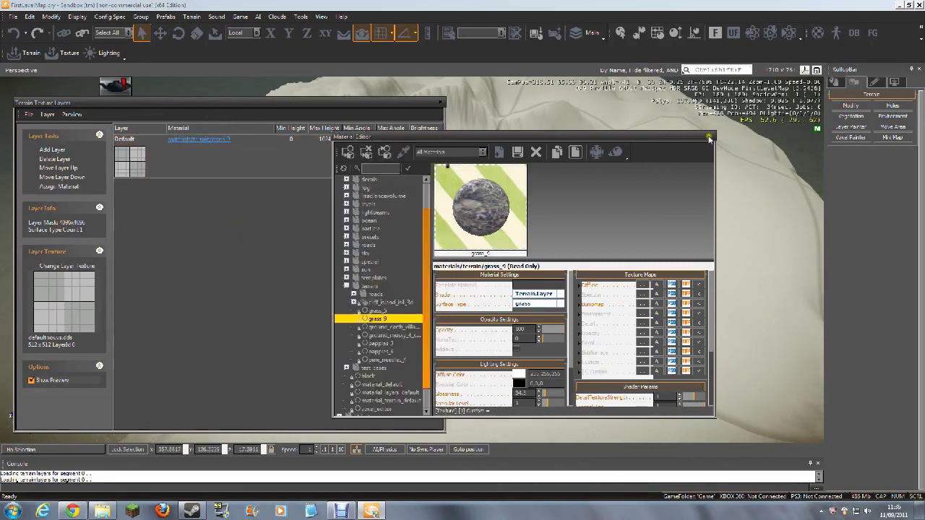
pyautogui.click(710, 136)
pyautogui.click(440, 102)
# Resume the Layer Painter and paint the Default layer further over the flat ground around the terrain crossing lines.
pyautogui.moveTo(468, 268); pyautogui.dragTo(468, 268, button='right')
pyautogui.press('w')
pyautogui.press('s')
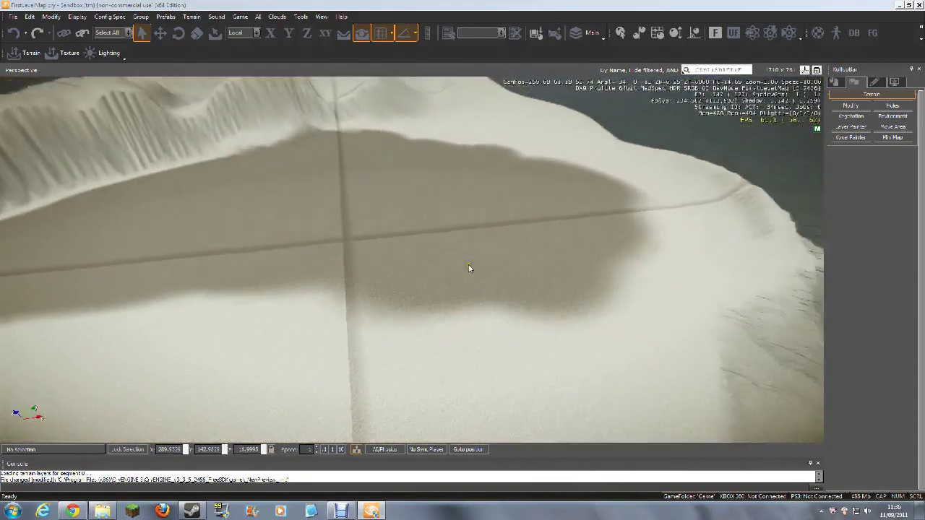
pyautogui.press('s')
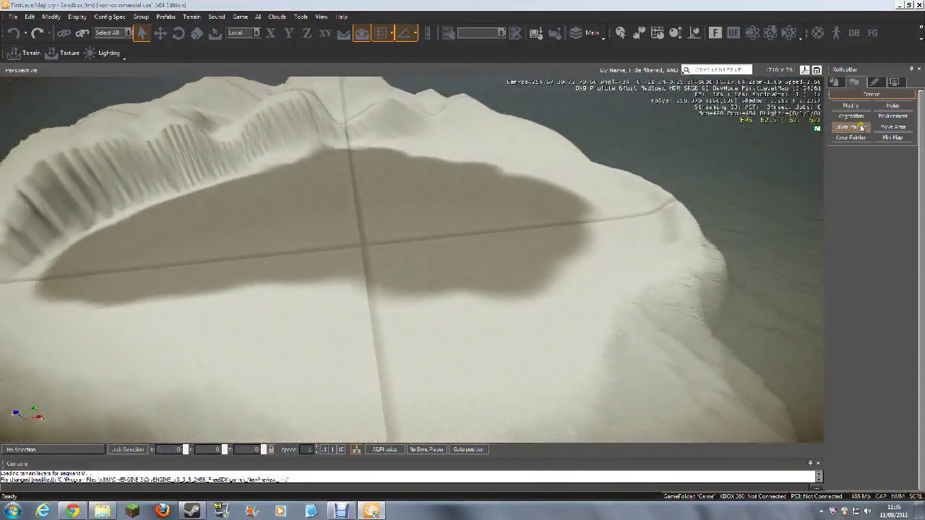
pyautogui.click(851, 127)
pyautogui.moveTo(405, 272)
pyautogui.mouseDown()
pyautogui.moveTo(496, 308)
pyautogui.moveTo(275, 286)
pyautogui.moveTo(337, 320)
pyautogui.moveTo(282, 310)
pyautogui.moveTo(242, 291)
pyautogui.moveTo(230, 266)
pyautogui.moveTo(239, 243)
pyautogui.mouseUp()
pyautogui.press('a')
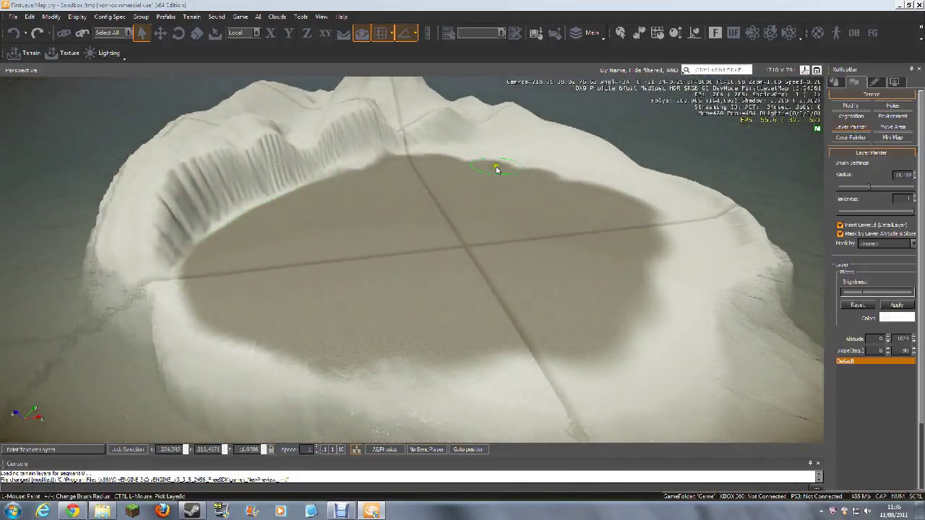
# Try a higher layer brightness by painting a test patch on the flat ground.
pyautogui.press('w')
pyautogui.press('s')
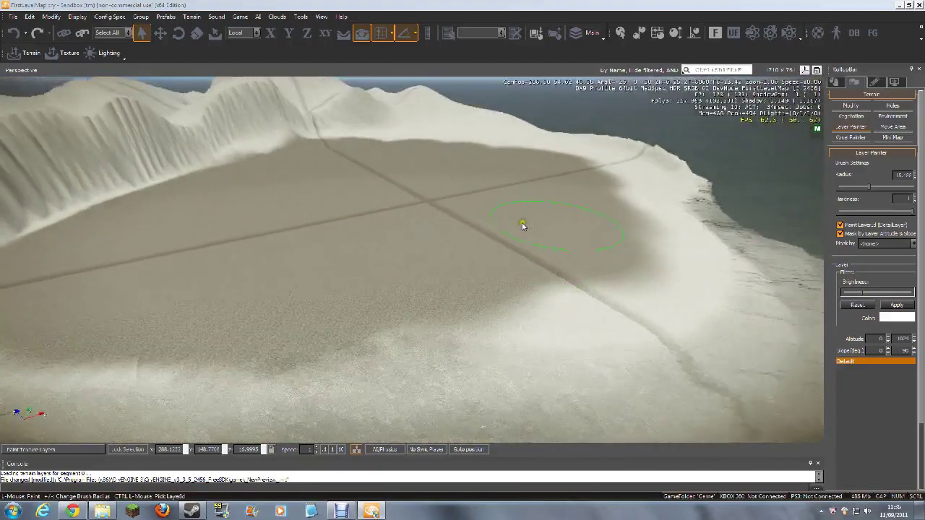
pyautogui.press('w')
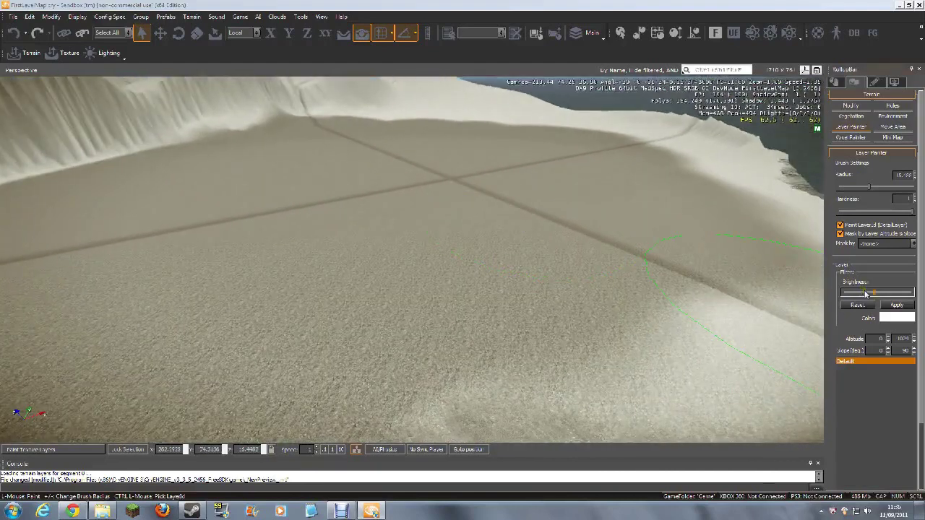
pyautogui.moveTo(601, 260); pyautogui.dragTo(470, 253)
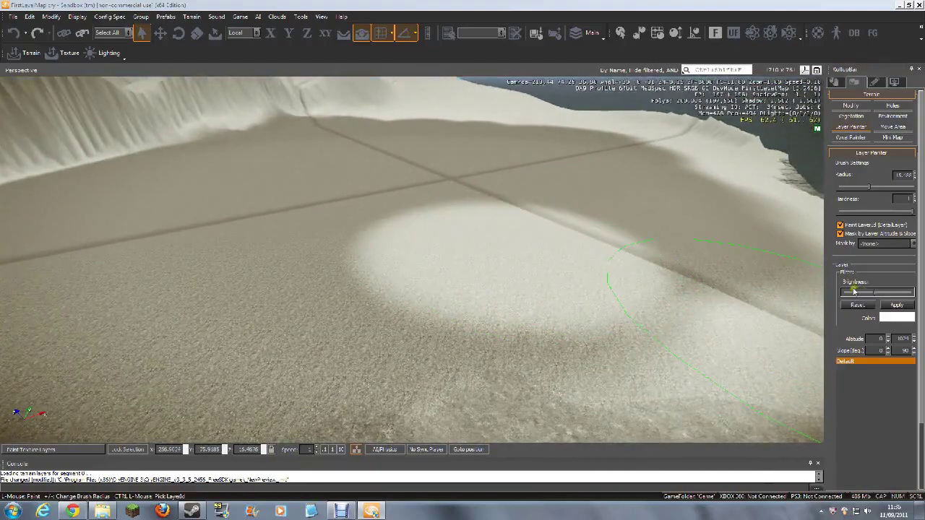
# Lower the layer brightness close to its minimum and repaint the flat ground below the cliffs with the Default layer.
pyautogui.moveTo(501, 268)
pyautogui.mouseDown()
pyautogui.moveTo(576, 256)
pyautogui.moveTo(403, 268)
pyautogui.mouseUp()
pyautogui.press('w')
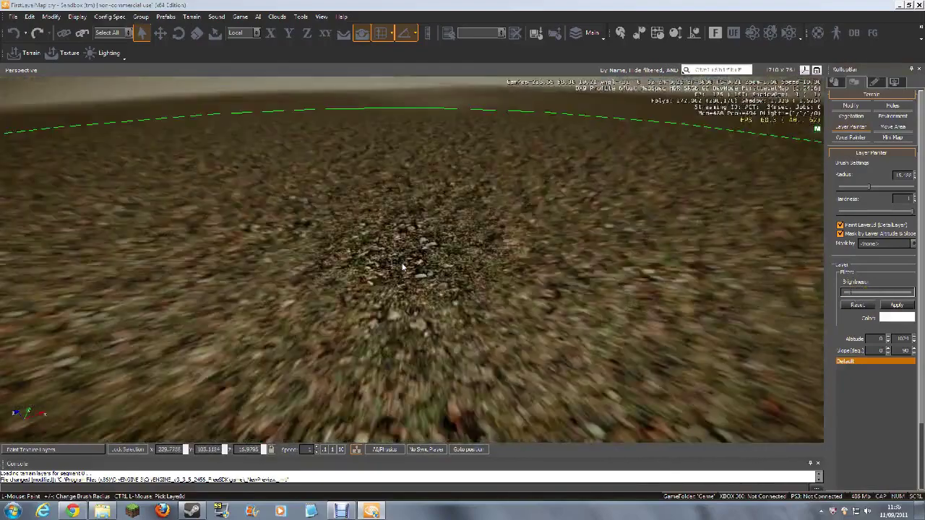
pyautogui.press('s')
pyautogui.moveTo(429, 237)
pyautogui.mouseDown()
pyautogui.moveTo(393, 173)
pyautogui.moveTo(363, 157)
pyautogui.moveTo(337, 241)
pyautogui.moveTo(419, 289)
pyautogui.moveTo(256, 282)
pyautogui.moveTo(124, 250)
pyautogui.moveTo(138, 216)
pyautogui.moveTo(258, 144)
pyautogui.moveTo(305, 136)
pyautogui.moveTo(322, 120)
pyautogui.moveTo(592, 130)
pyautogui.moveTo(616, 151)
pyautogui.moveTo(652, 224)
pyautogui.moveTo(645, 238)
pyautogui.moveTo(595, 238)
pyautogui.moveTo(502, 209)
pyautogui.moveTo(557, 169)
pyautogui.moveTo(544, 148)
pyautogui.moveTo(396, 126)
pyautogui.mouseUp()
pyautogui.moveTo(519, 124)
pyautogui.mouseDown()
pyautogui.moveTo(401, 157)
pyautogui.moveTo(438, 148)
pyautogui.moveTo(531, 158)
pyautogui.moveTo(363, 138)
pyautogui.moveTo(359, 181)
pyautogui.moveTo(335, 174)
pyautogui.moveTo(223, 212)
pyautogui.moveTo(322, 116)
pyautogui.moveTo(272, 161)
pyautogui.mouseUp()
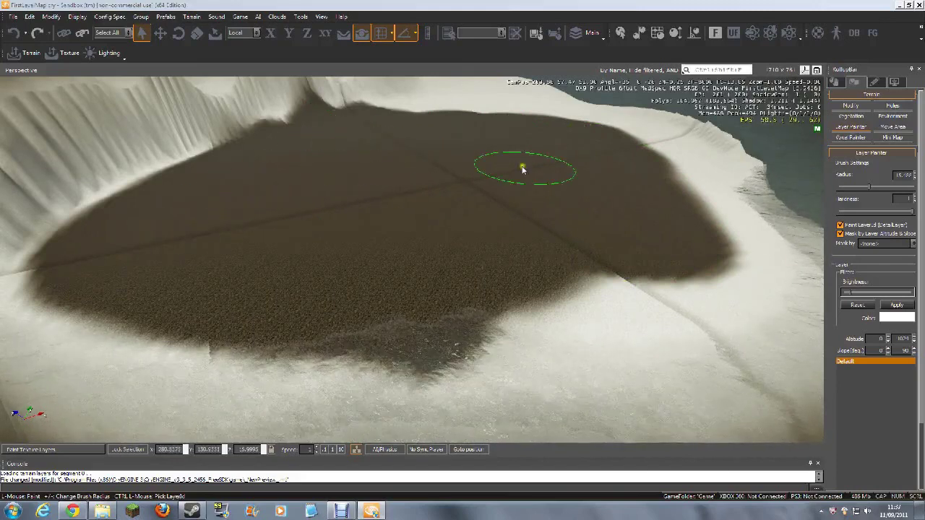
# Increase the brush radius to about 60 and paint the Default layer over the island's hills and ridges.
pyautogui.scroll(3, 494, 201)
pyautogui.press('w')
pyautogui.moveTo(494, 200)
pyautogui.mouseDown(button='right')
pyautogui.moveTo(523, 206)
pyautogui.moveTo(494, 210)
pyautogui.moveTo(493, 200)
pyautogui.moveTo(511, 239)
pyautogui.moveTo(491, 202)
pyautogui.mouseUp(button='right')
pyautogui.press('w')
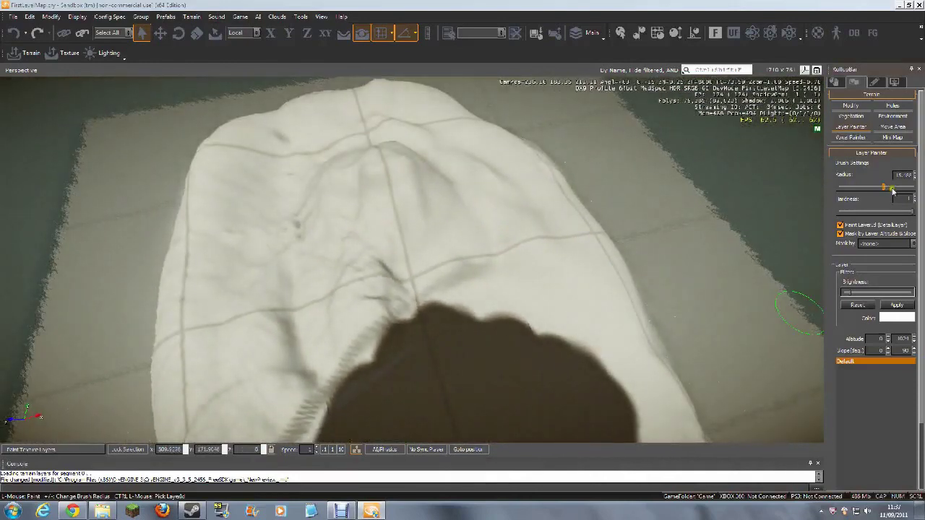
pyautogui.moveTo(381, 190)
pyautogui.mouseDown()
pyautogui.moveTo(412, 306)
pyautogui.moveTo(325, 332)
pyautogui.moveTo(427, 364)
pyautogui.moveTo(330, 349)
pyautogui.mouseUp()
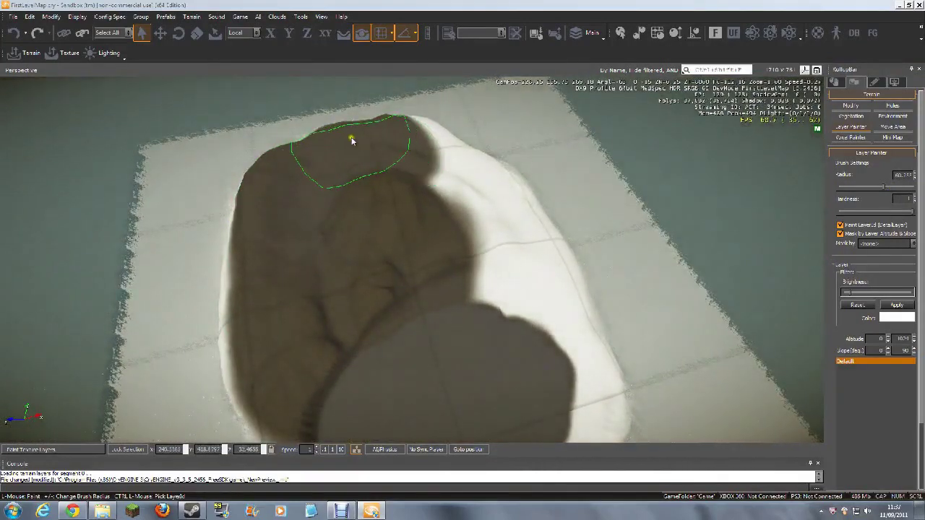
pyautogui.moveTo(343, 131)
pyautogui.mouseDown()
pyautogui.moveTo(417, 128)
pyautogui.moveTo(452, 153)
pyautogui.moveTo(477, 219)
pyautogui.mouseUp()
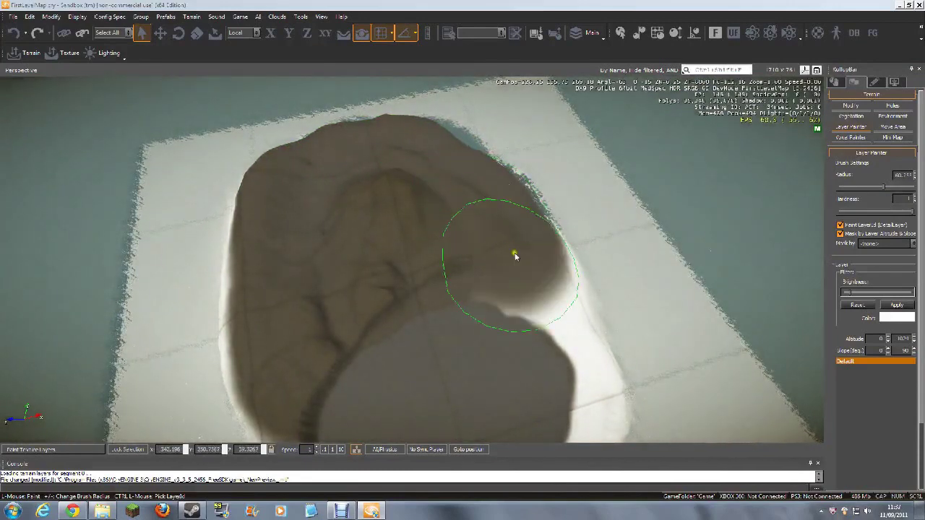
# Paint the Default layer over the remaining unpainted land along the island's shoreline.
pyautogui.press('s')
pyautogui.moveTo(531, 372); pyautogui.dragTo(531, 372, button='right')
pyautogui.moveTo(438, 321)
pyautogui.mouseDown()
pyautogui.moveTo(395, 276)
pyautogui.moveTo(433, 192)
pyautogui.moveTo(444, 94)
pyautogui.moveTo(404, 184)
pyautogui.moveTo(541, 214)
pyautogui.mouseUp()
pyautogui.press('d')
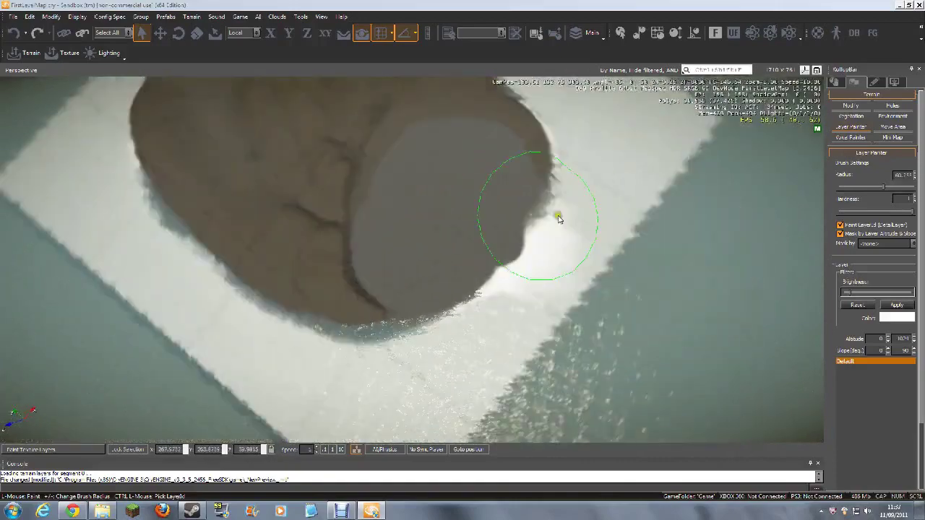
# Inspect the painted island surface up close and from a distance.
pyautogui.press('s')
pyautogui.moveTo(384, 203); pyautogui.dragTo(381, 205, button='right')
pyautogui.press('w')
pyautogui.press('s')
pyautogui.press('w')
pyautogui.press('s')
pyautogui.press('s')
pyautogui.press('w')
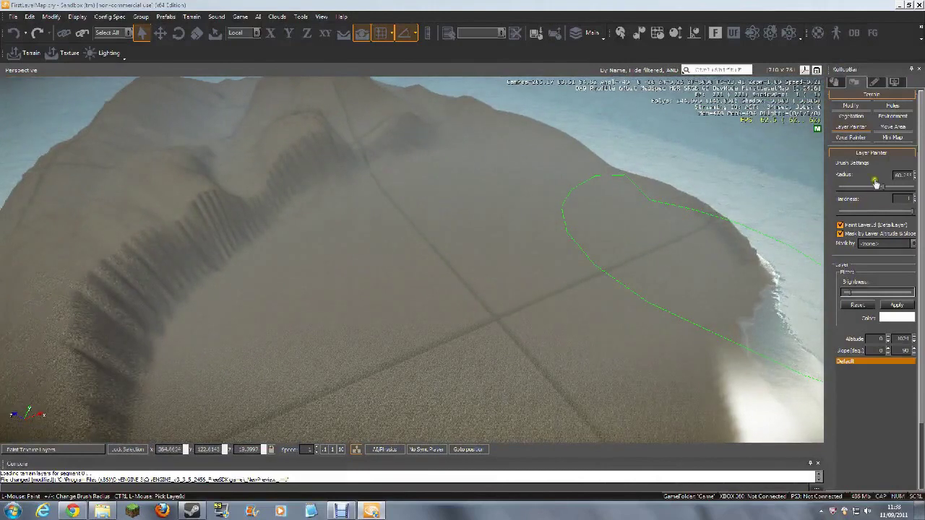
# Activate the terrain Vegetation tool and start adding a new vegetation object.
pyautogui.click(857, 117)
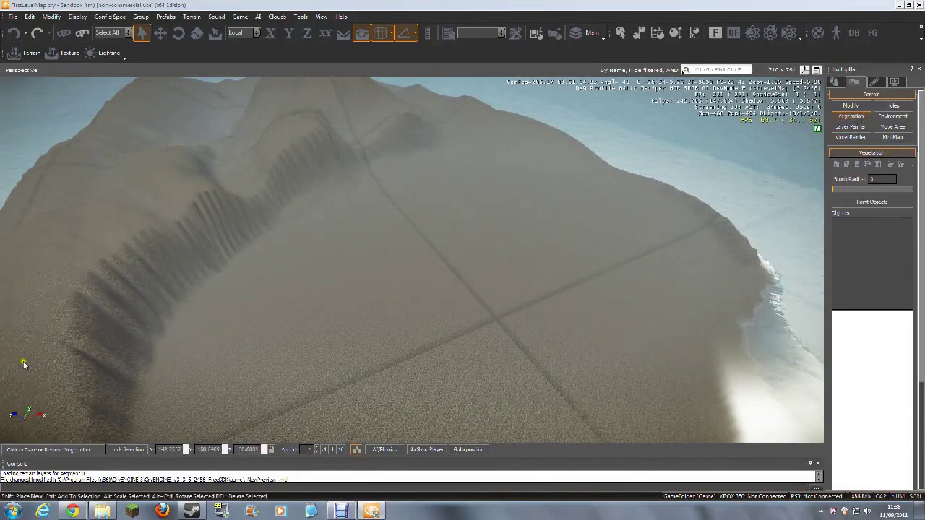
pyautogui.moveTo(526, 350); pyautogui.dragTo(526, 354, button='right')
pyautogui.press('w')
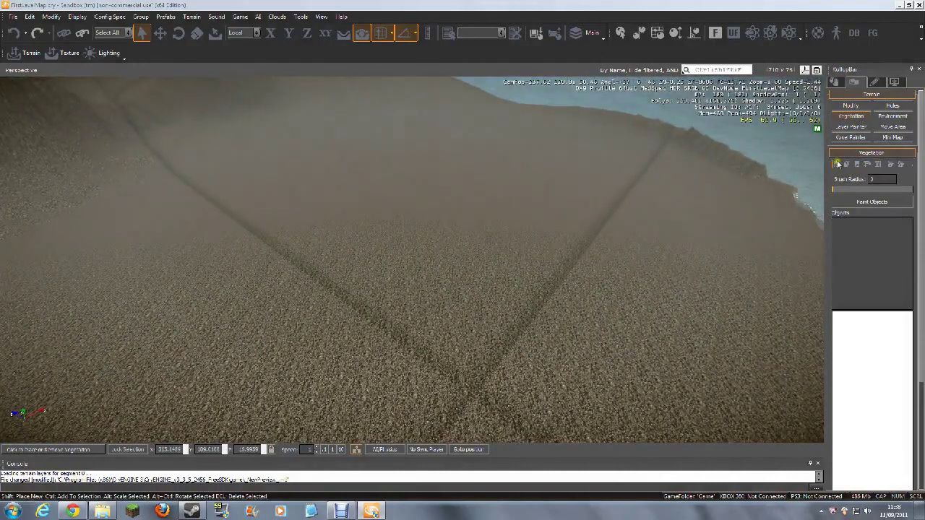
pyautogui.click(835, 164)
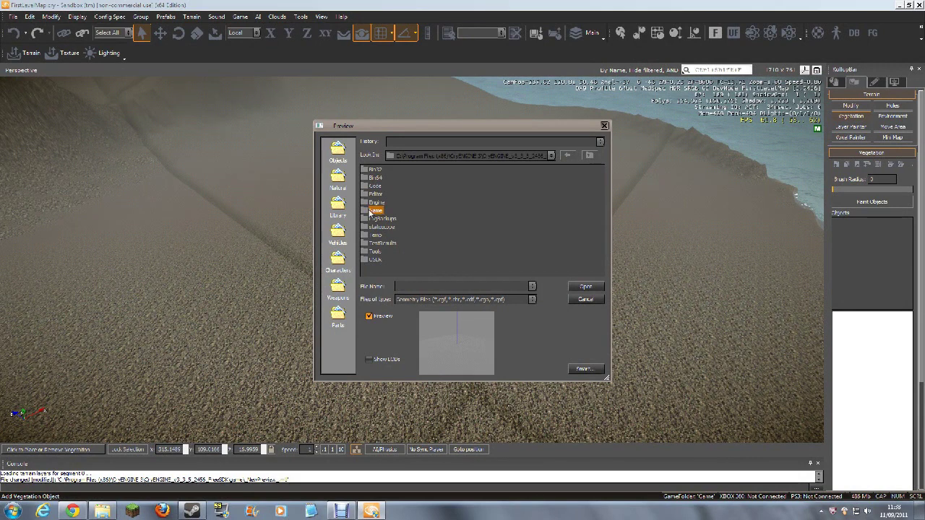
pyautogui.doubleClick(371, 211)
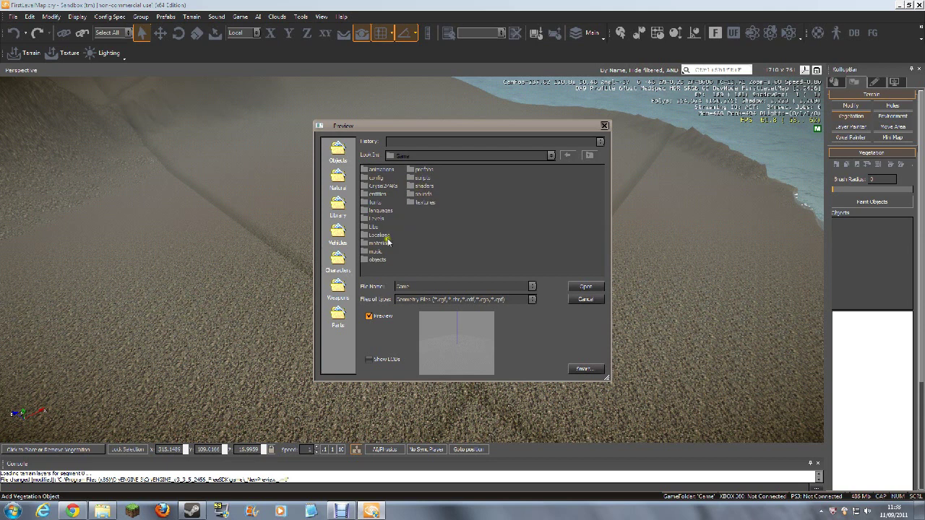
pyautogui.doubleClick(370, 259)
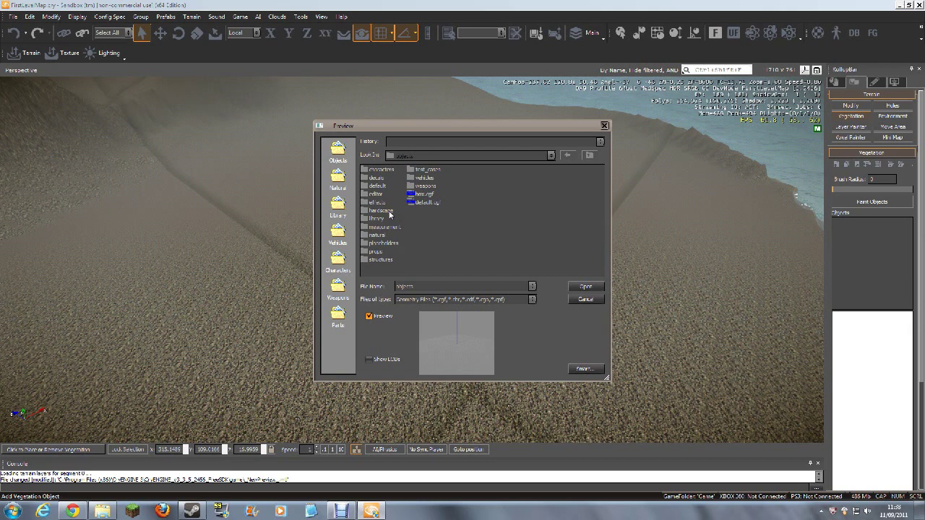
pyautogui.doubleClick(372, 236)
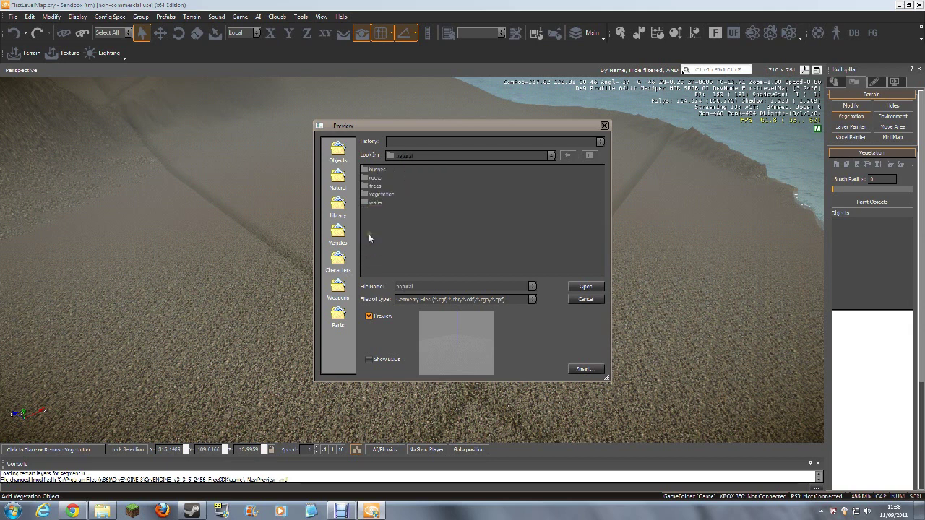
pyautogui.click(588, 157)
pyautogui.click(589, 157)
pyautogui.click(587, 156)
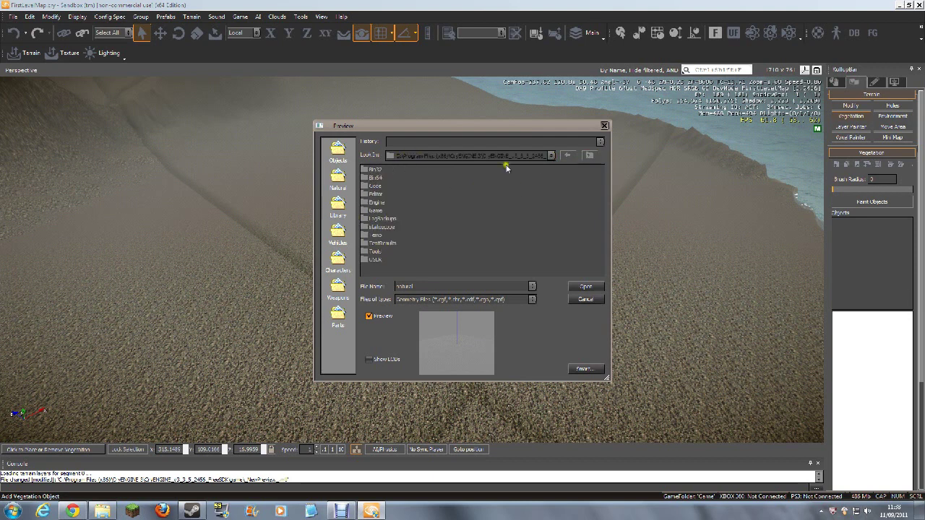
# Browse from the Game folder through objects and natural to the vegetation folder.
pyautogui.doubleClick(372, 210)
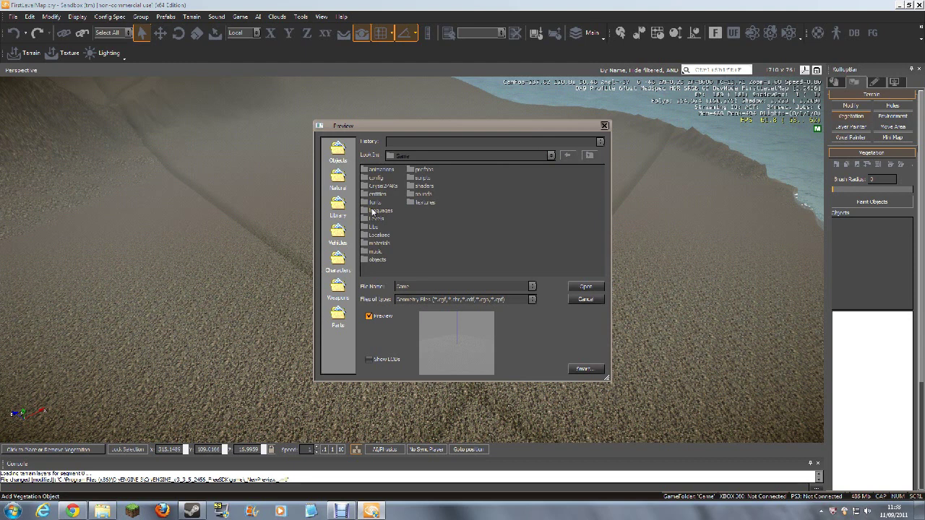
pyautogui.doubleClick(375, 260)
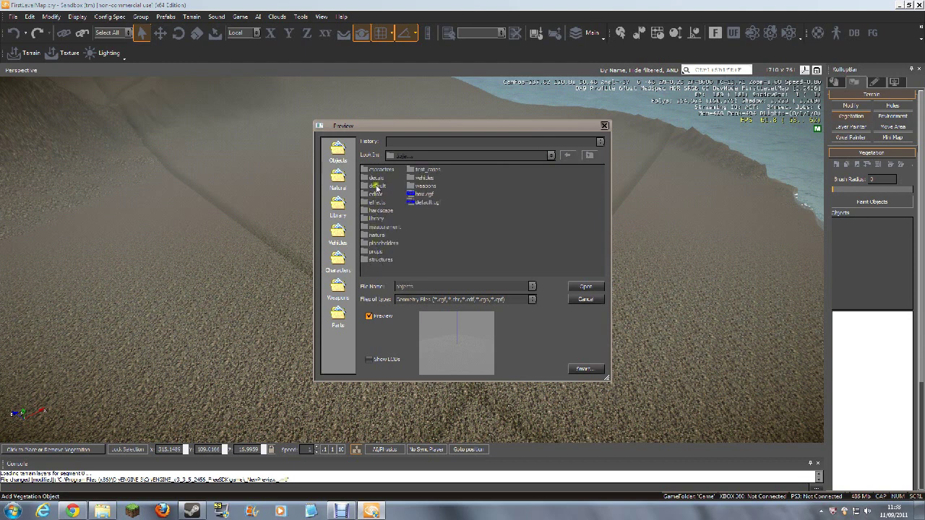
pyautogui.doubleClick(377, 235)
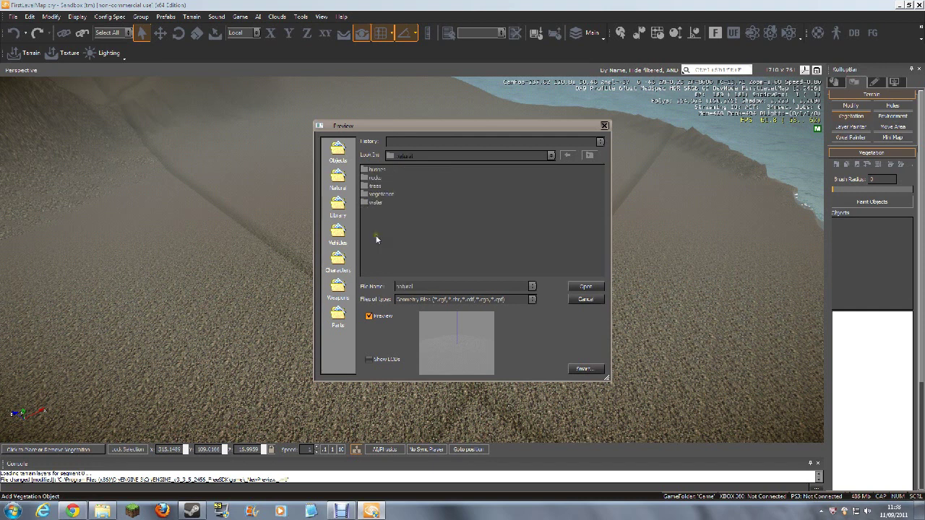
pyautogui.doubleClick(381, 195)
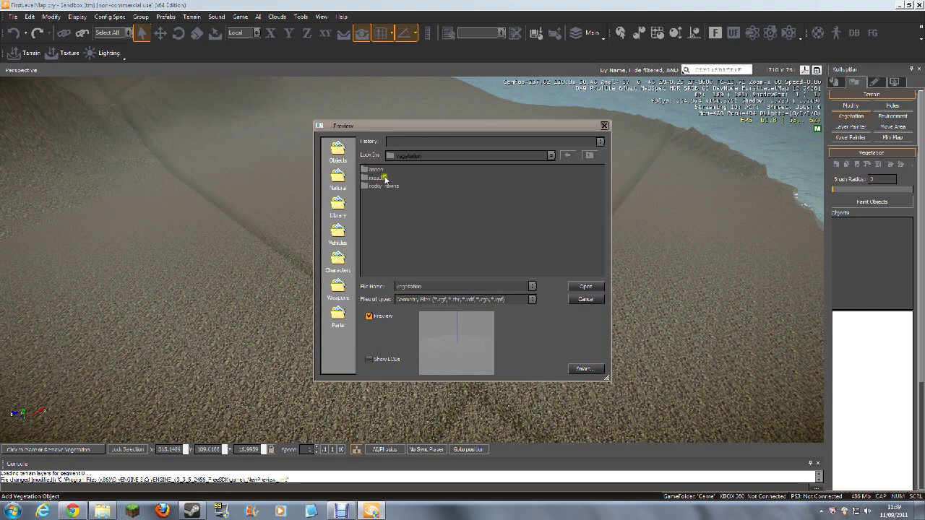
# Preview the f_marsh_scrub_a.cgf model in the meadow folder, and return to the vegetation folder.
pyautogui.doubleClick(385, 178)
pyautogui.click(385, 178)
pyautogui.click(476, 218)
pyautogui.click(484, 242)
pyautogui.click(588, 156)
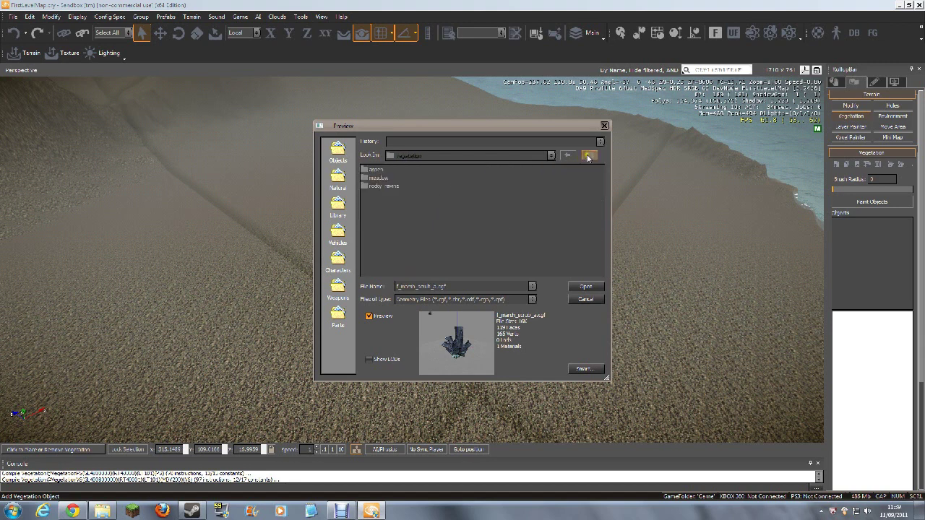
# Look through the bushes and trees folders under natural for suitable vegetation models.
pyautogui.click(588, 156)
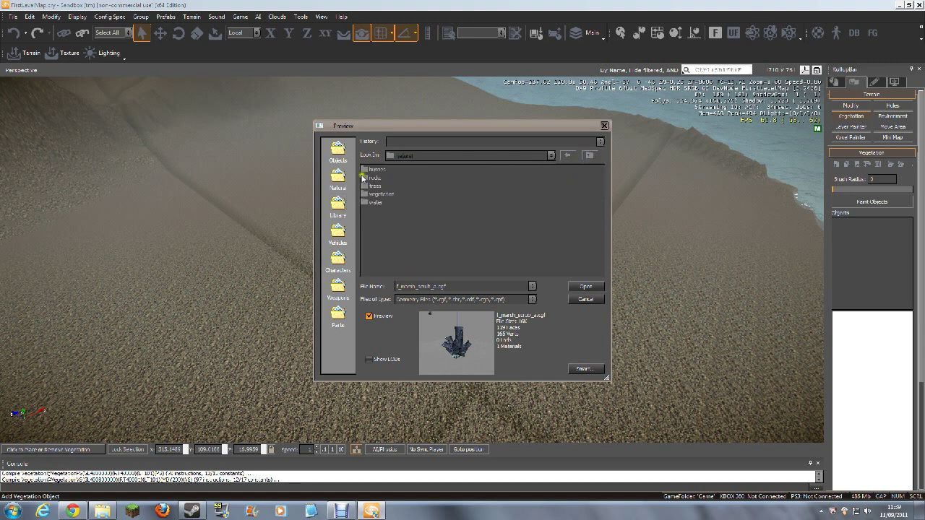
pyautogui.doubleClick(364, 170)
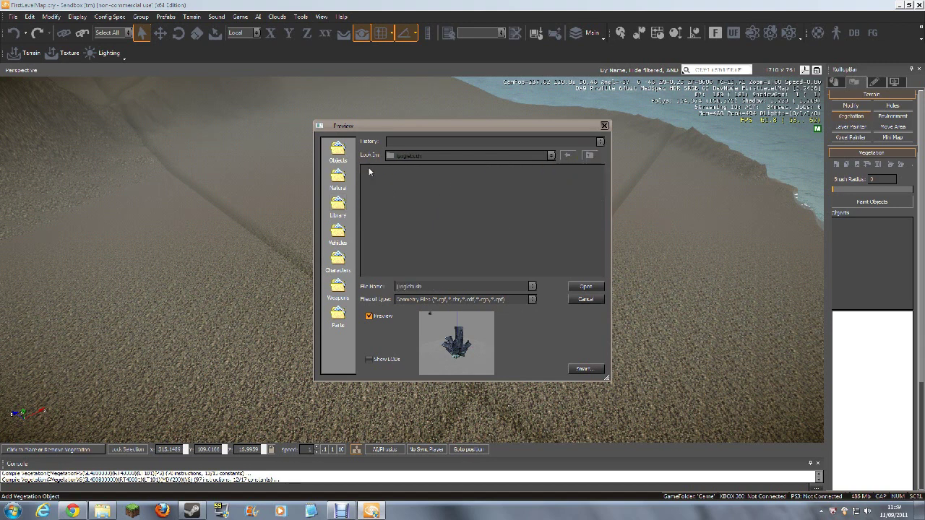
pyautogui.click(587, 155)
pyautogui.click(375, 171)
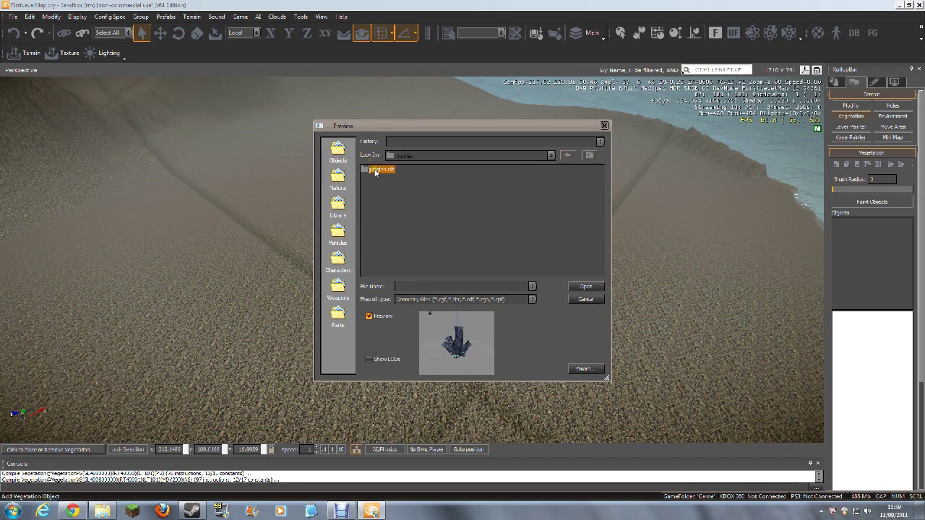
pyautogui.click(591, 155)
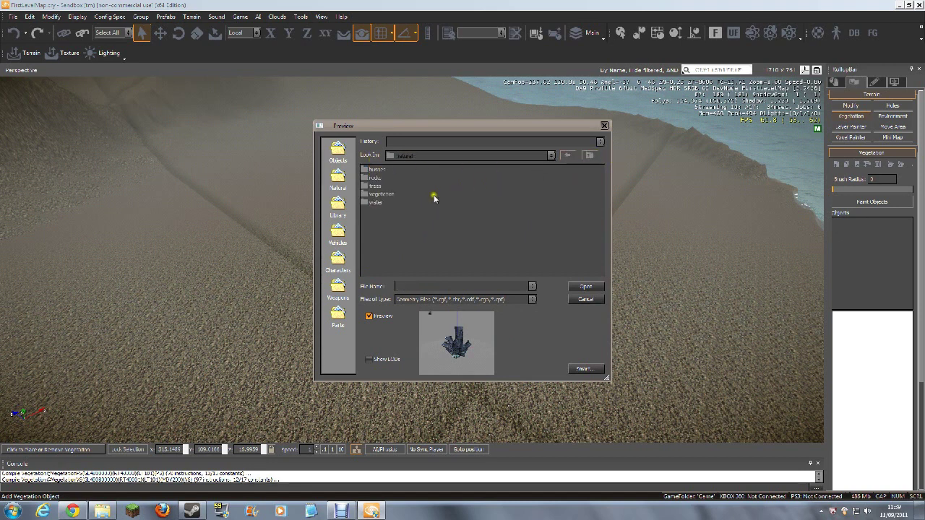
pyautogui.doubleClick(374, 186)
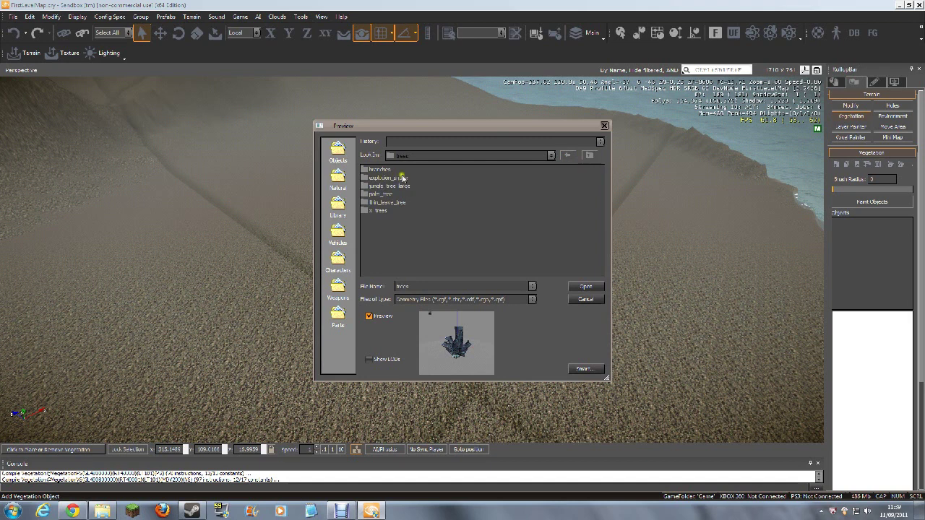
pyautogui.click(591, 155)
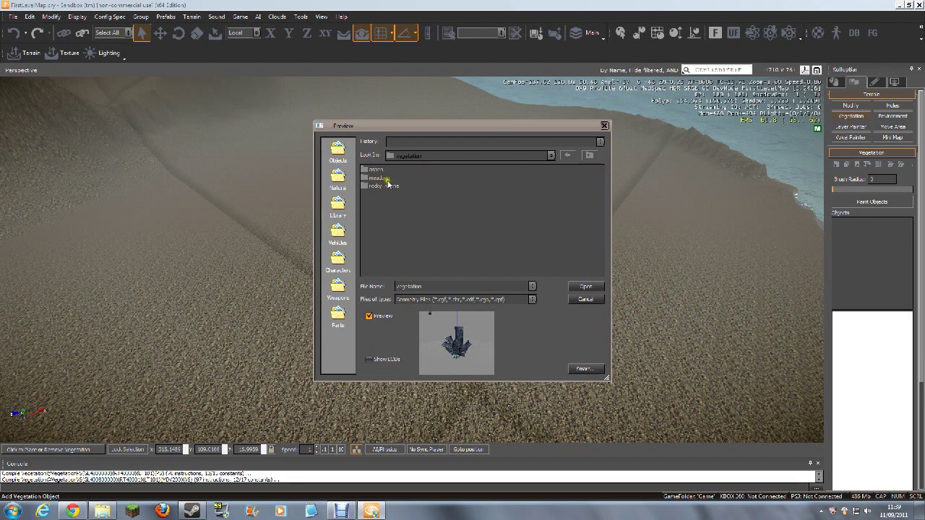
# Add the b_lark_a.cgf tree from the rocky_ravine folder as a vegetation object.
pyautogui.doubleClick(383, 186)
pyautogui.click(386, 193)
pyautogui.click(462, 203)
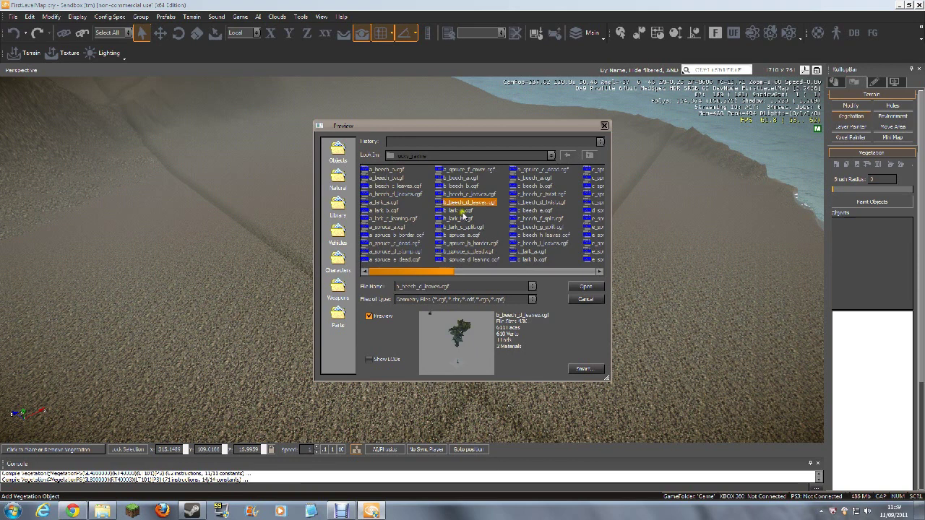
pyautogui.click(462, 210)
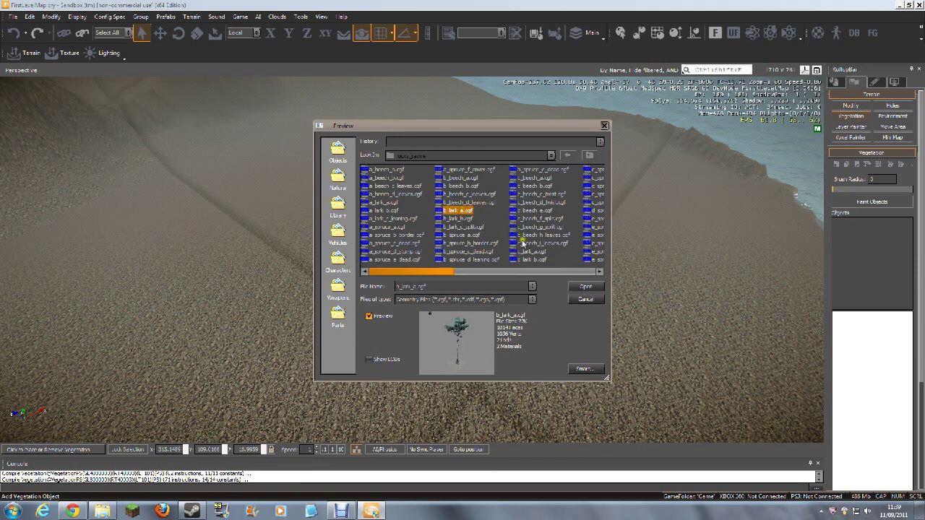
pyautogui.click(587, 287)
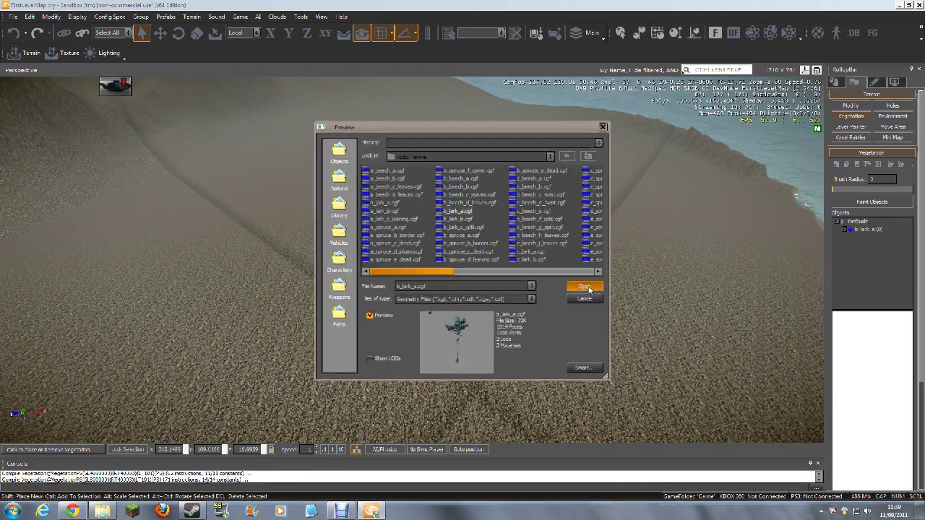
# Select the b_lark_a vegetation object, activate object painting and bring the flat terrain into view.
pyautogui.click(872, 230)
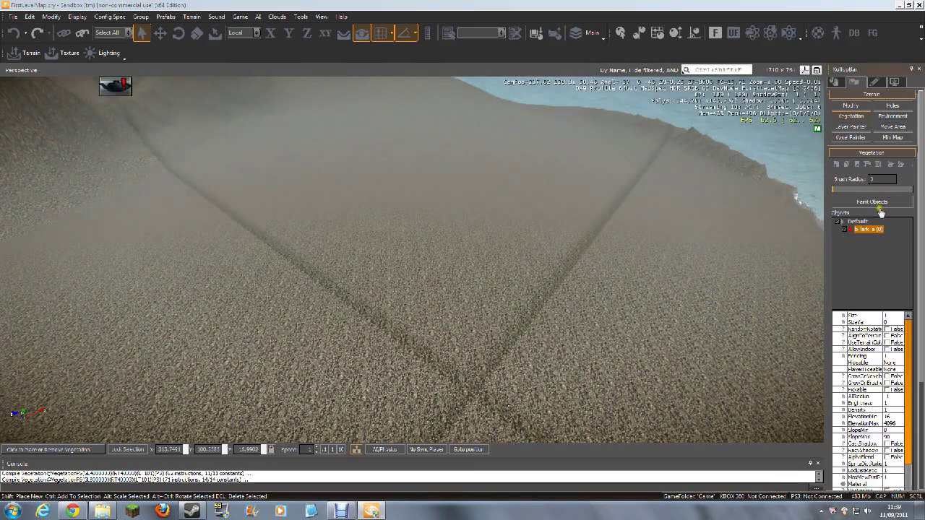
pyautogui.click(879, 206)
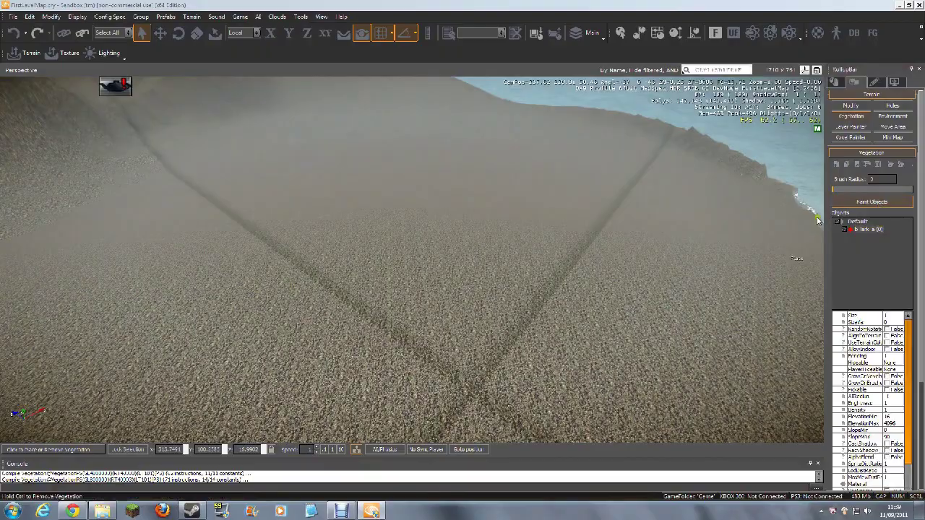
pyautogui.scroll(3, 466, 276)
pyautogui.scroll(-3, 465, 276)
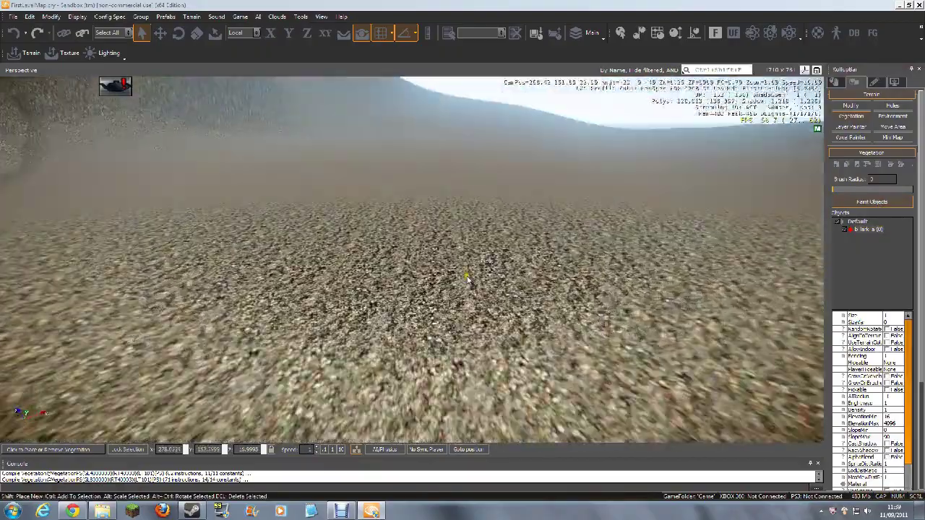
pyautogui.scroll(-4, 455, 271)
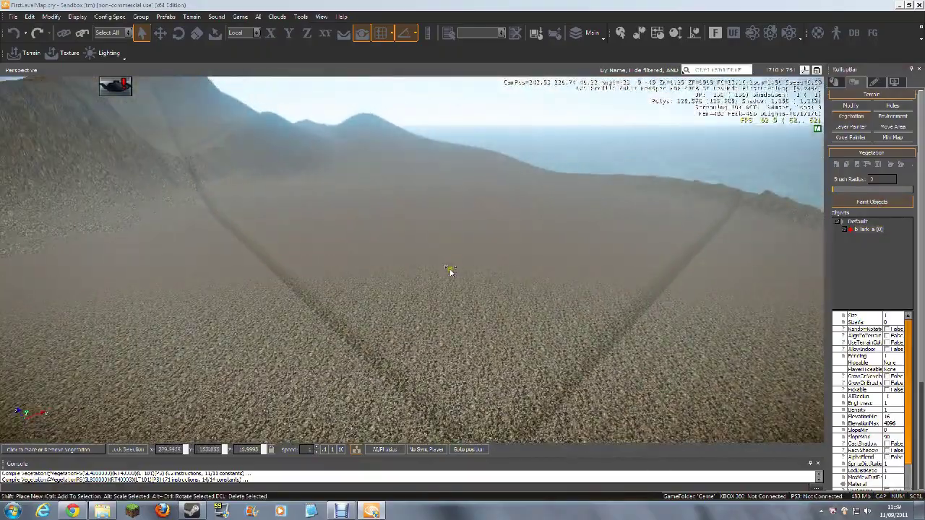
pyautogui.scroll(5, 449, 268)
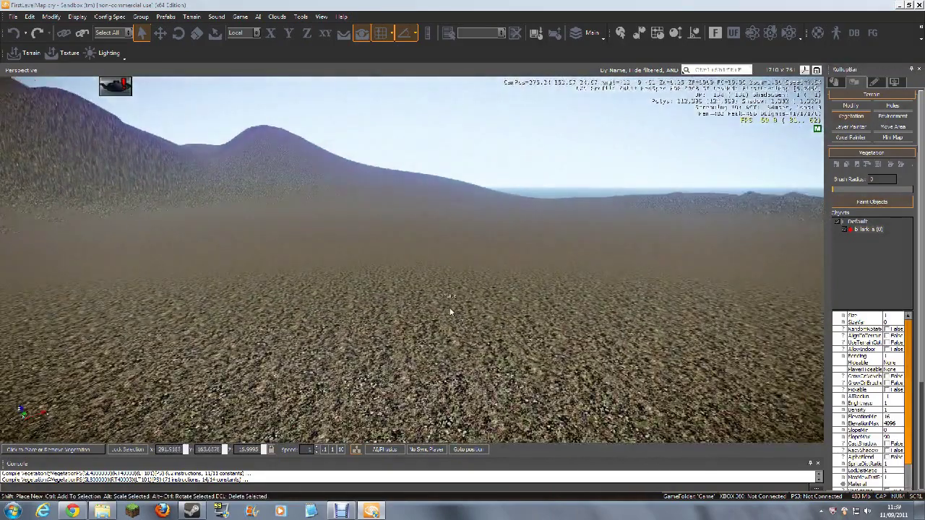
pyautogui.scroll(-4, 417, 330)
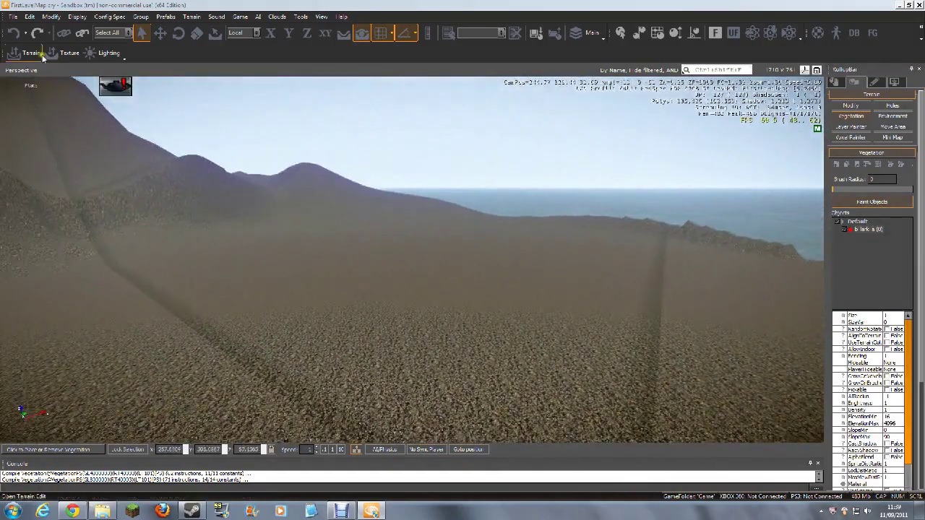
# Constrain object movement to Terrain/Geometry.
pyautogui.click(50, 16)
pyautogui.moveTo(30, 16)
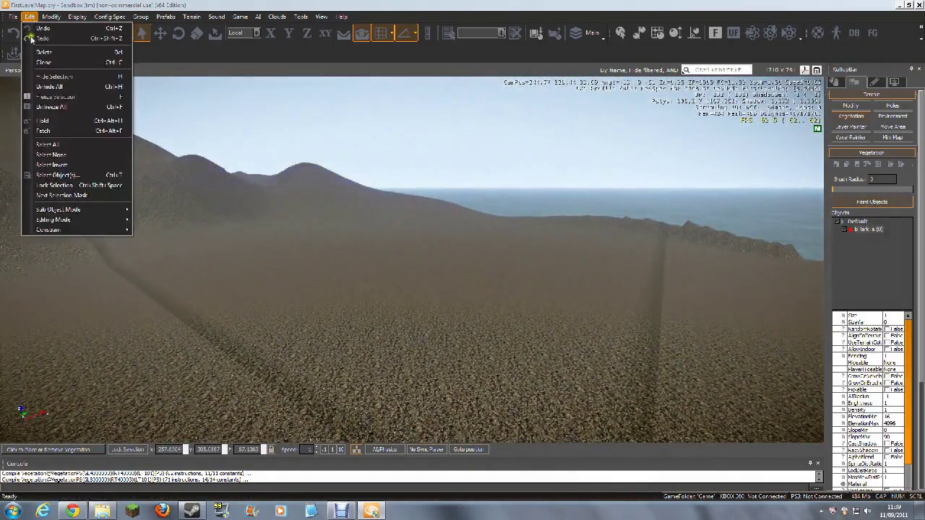
pyautogui.moveTo(63, 230)
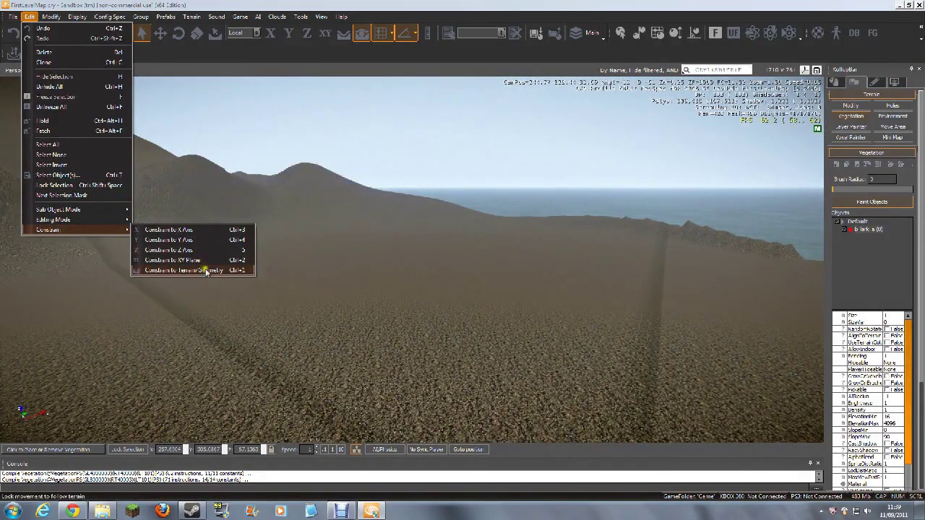
pyautogui.click(206, 271)
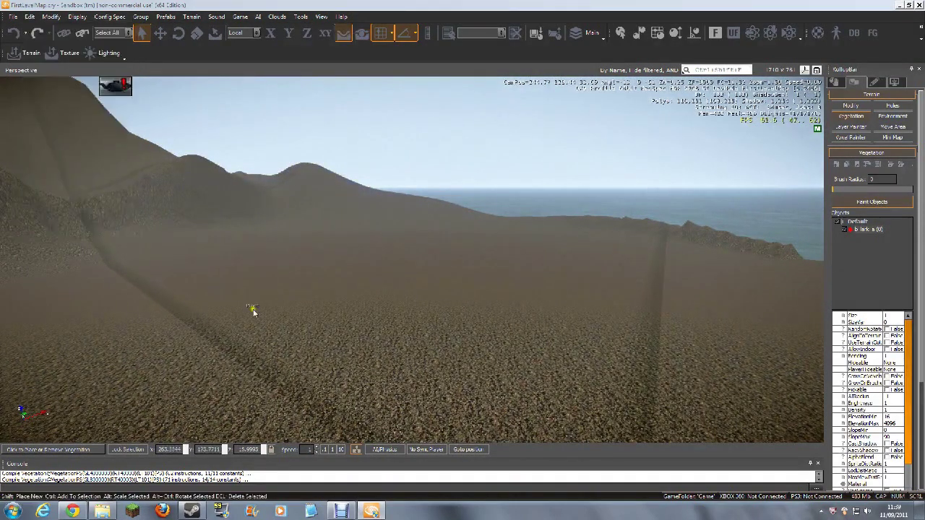
# Reactivate object painting for b_lark_a with a brush radius of 5 and paint a first cluster of trees on the flat ground.
pyautogui.click(872, 249)
pyautogui.click(867, 229)
pyautogui.click(848, 203)
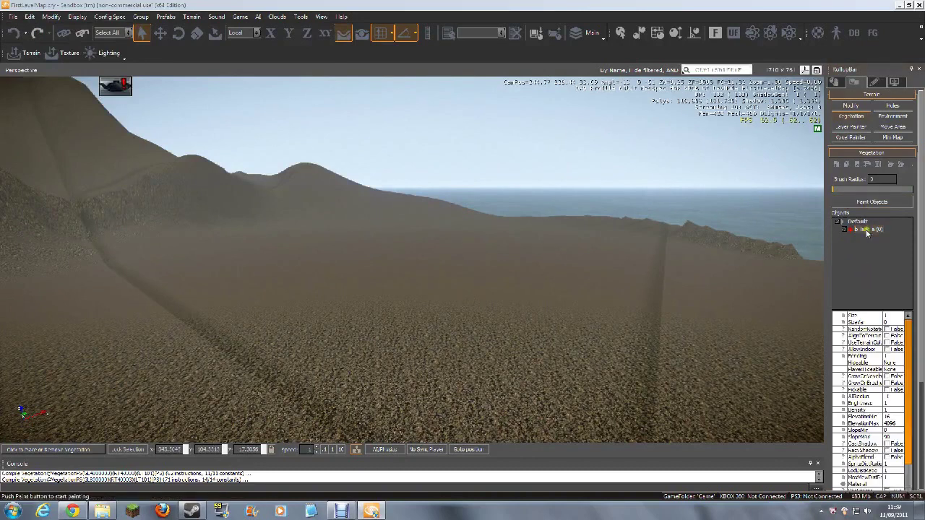
pyautogui.click(871, 202)
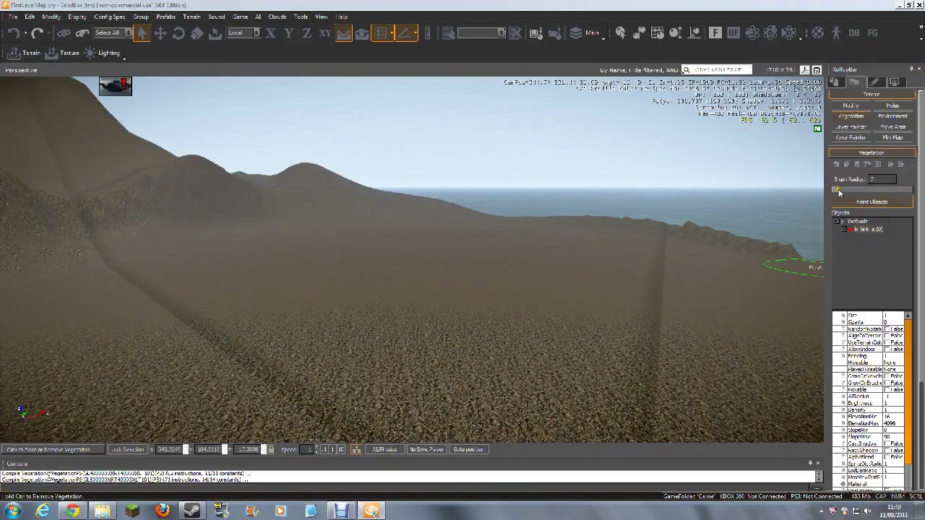
pyautogui.click(440, 321)
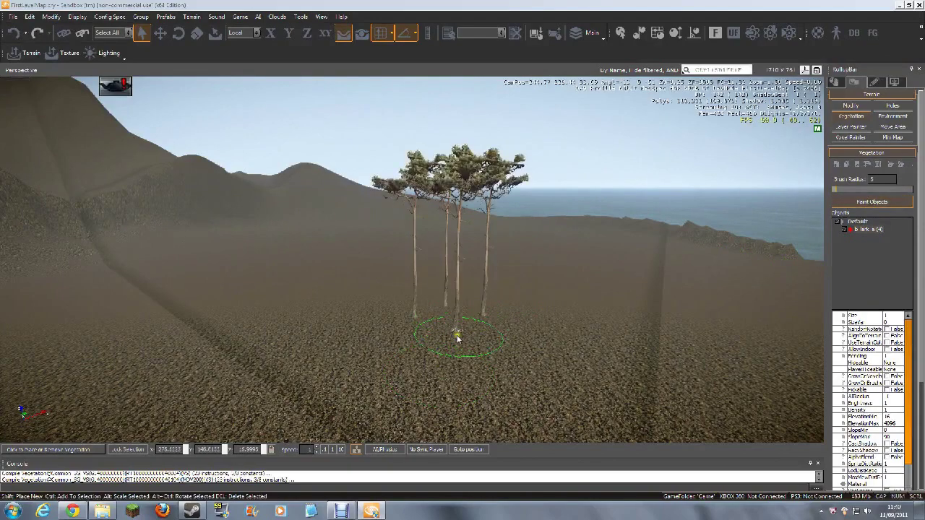
pyautogui.scroll(-2, 508, 367)
pyautogui.scroll(3, 508, 367)
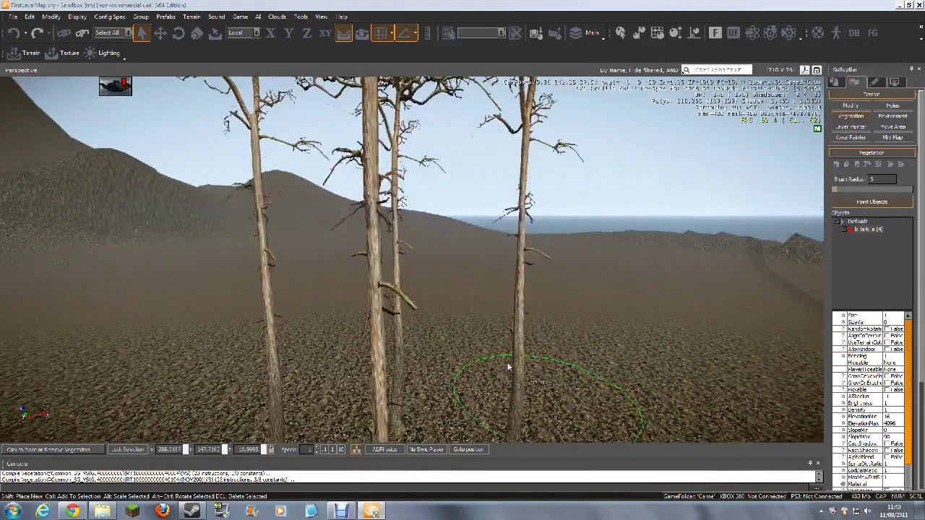
# Paint a long row of b_lark_a trees near the foot of the hills and scattered clusters across the plain.
pyautogui.scroll(-2, 507, 367)
pyautogui.moveTo(508, 367); pyautogui.dragTo(508, 367, button='right')
pyautogui.moveTo(394, 233)
pyautogui.mouseDown()
pyautogui.moveTo(398, 223)
pyautogui.moveTo(310, 275)
pyautogui.mouseUp()
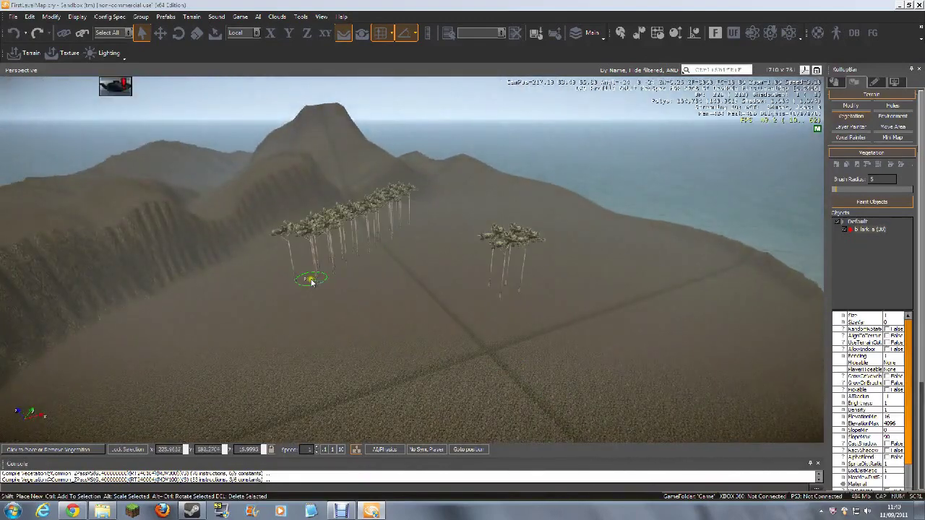
pyautogui.click(378, 324)
pyautogui.click(412, 268)
pyautogui.click(450, 330)
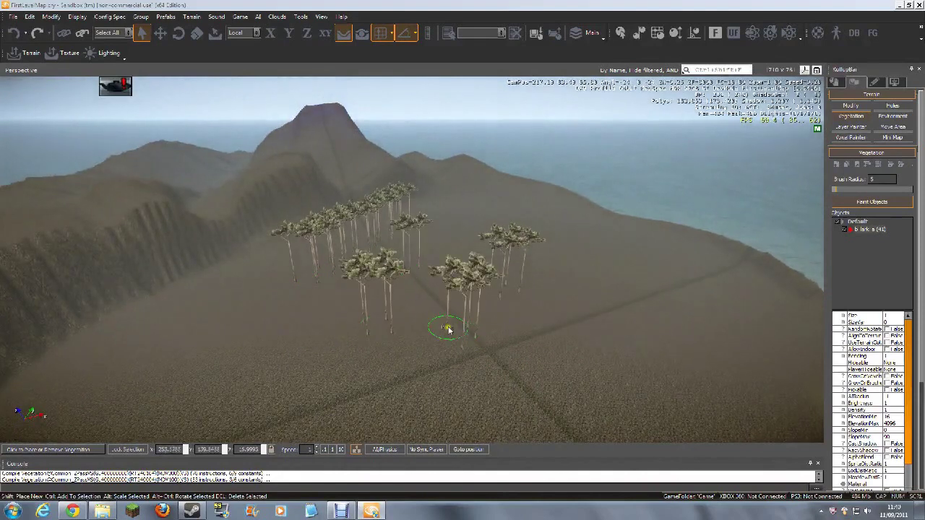
pyautogui.click(465, 241)
pyautogui.click(547, 212)
pyautogui.click(588, 284)
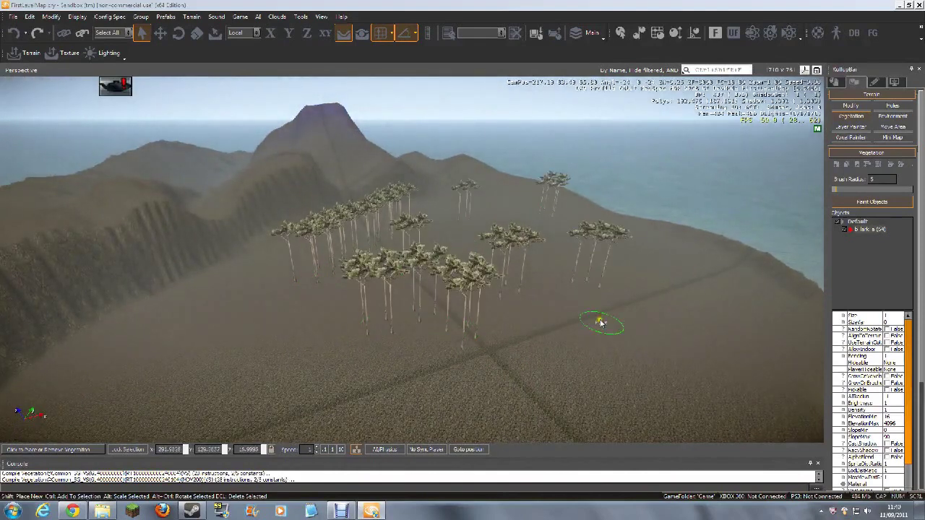
pyautogui.click(601, 320)
# Paint a dense b_lark_a forest over the flat land between the steep hillside and the existing clusters.
pyautogui.scroll(-4, 393, 351)
pyautogui.moveTo(352, 270)
pyautogui.mouseDown()
pyautogui.moveTo(325, 301)
pyautogui.moveTo(538, 346)
pyautogui.moveTo(561, 364)
pyautogui.moveTo(371, 291)
pyautogui.moveTo(390, 287)
pyautogui.moveTo(368, 305)
pyautogui.moveTo(409, 314)
pyautogui.moveTo(378, 321)
pyautogui.moveTo(357, 264)
pyautogui.mouseUp()
pyautogui.moveTo(356, 346); pyautogui.dragTo(334, 270)
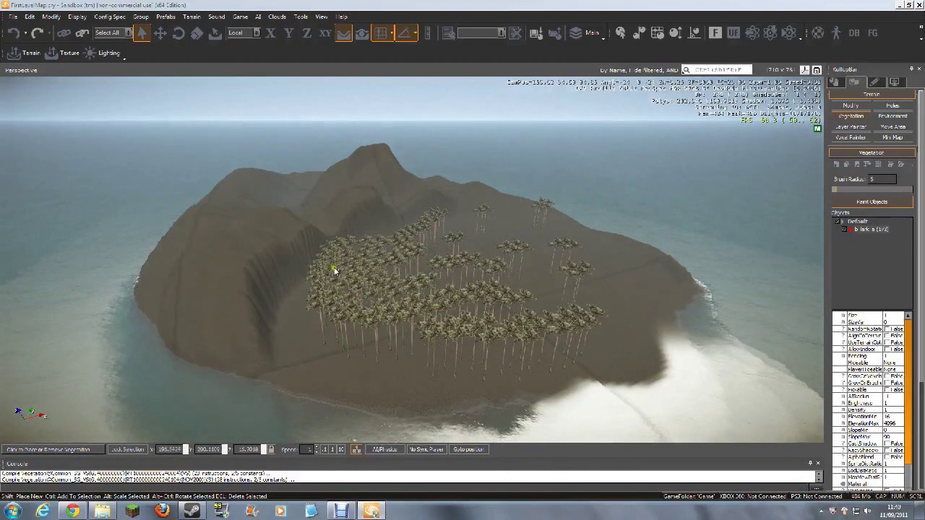
# Fill the remaining flat ground of the island with b_lark_a trees, extending the forest across the plain towards the shore.
pyautogui.moveTo(519, 235)
pyautogui.mouseDown()
pyautogui.moveTo(466, 260)
pyautogui.moveTo(577, 252)
pyautogui.moveTo(453, 248)
pyautogui.moveTo(438, 262)
pyautogui.moveTo(481, 343)
pyautogui.moveTo(646, 284)
pyautogui.moveTo(547, 326)
pyautogui.mouseUp()
pyautogui.moveTo(377, 255)
pyautogui.mouseDown()
pyautogui.moveTo(314, 316)
pyautogui.moveTo(428, 384)
pyautogui.mouseUp()
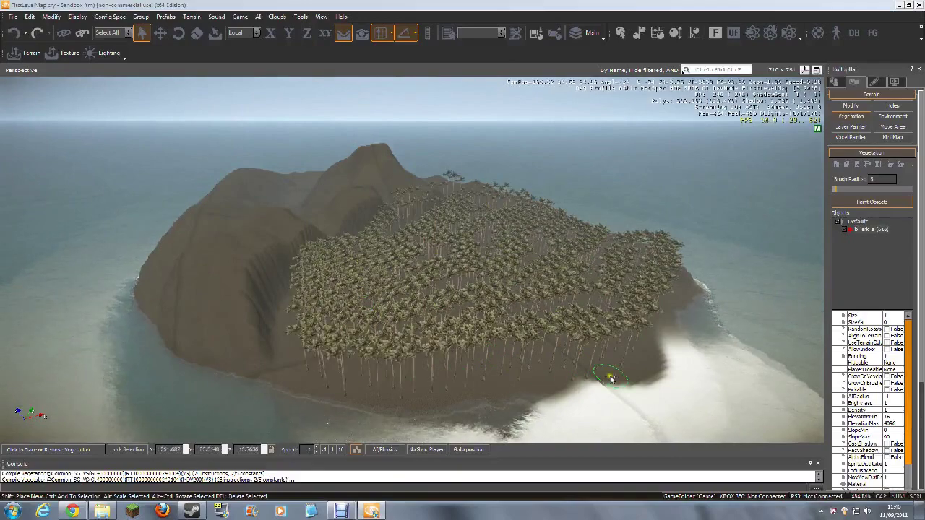
# Examine the painted forest from among the tree trunks and from above the canopy.
pyautogui.scroll(15, 611, 377)
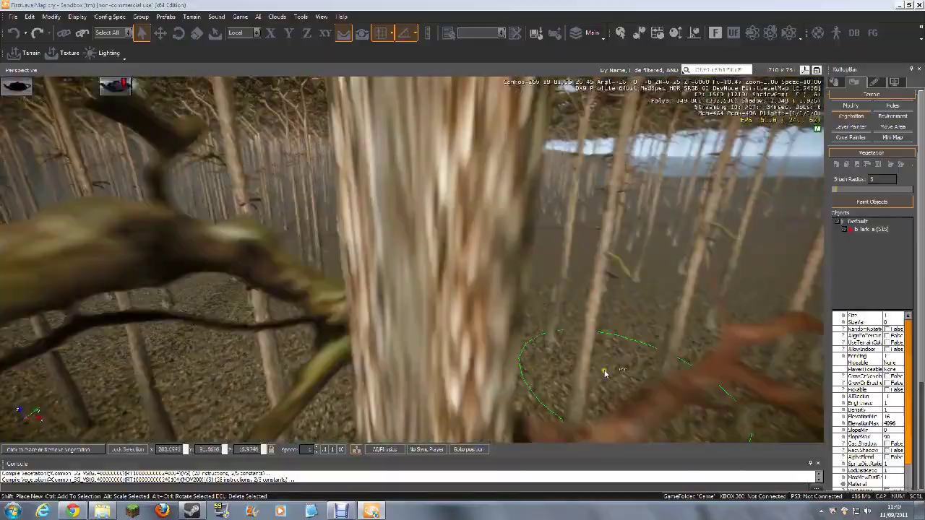
pyautogui.press('w')
pyautogui.moveTo(605, 373); pyautogui.dragTo(610, 380, button='right')
pyautogui.press('w')
pyautogui.press('w')
pyautogui.press('s')
pyautogui.press('s')
pyautogui.press('s')
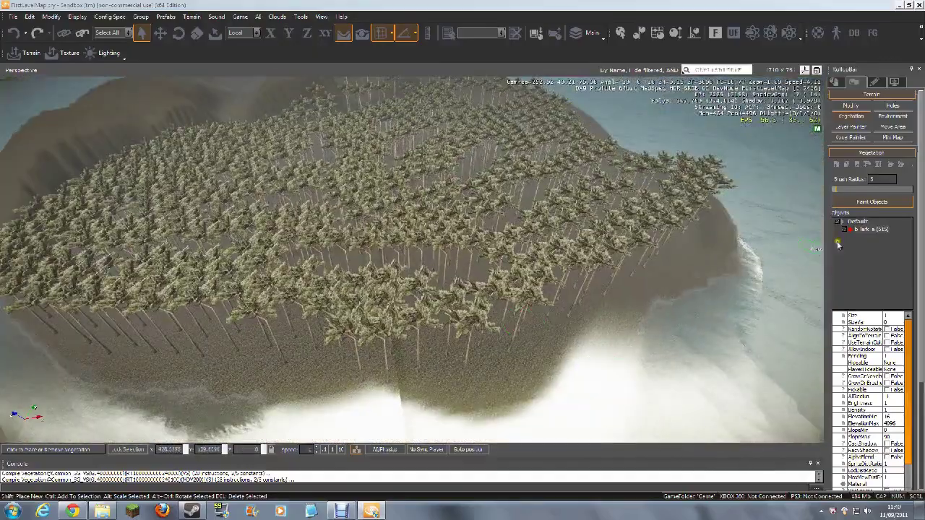
# Add the e_oak_bush_a.cgf model from the meadow vegetation folder to the vegetation objects.
pyautogui.click(834, 165)
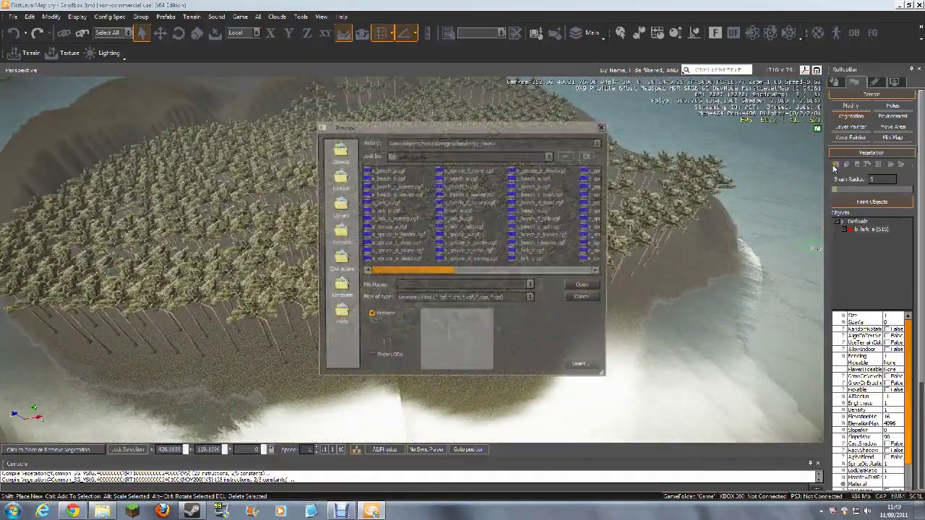
pyautogui.click(589, 156)
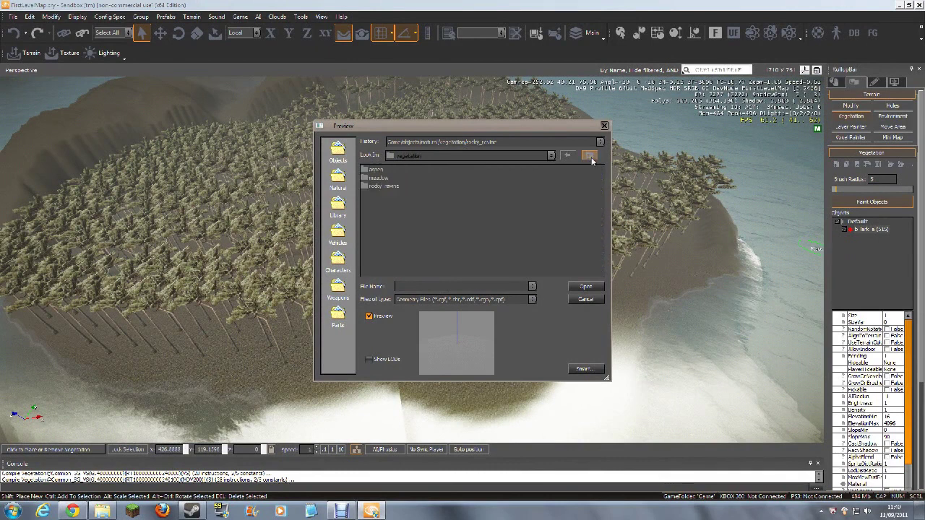
pyautogui.click(377, 178)
pyautogui.doubleClick(378, 177)
pyautogui.click(384, 178)
pyautogui.click(389, 235)
pyautogui.click(391, 243)
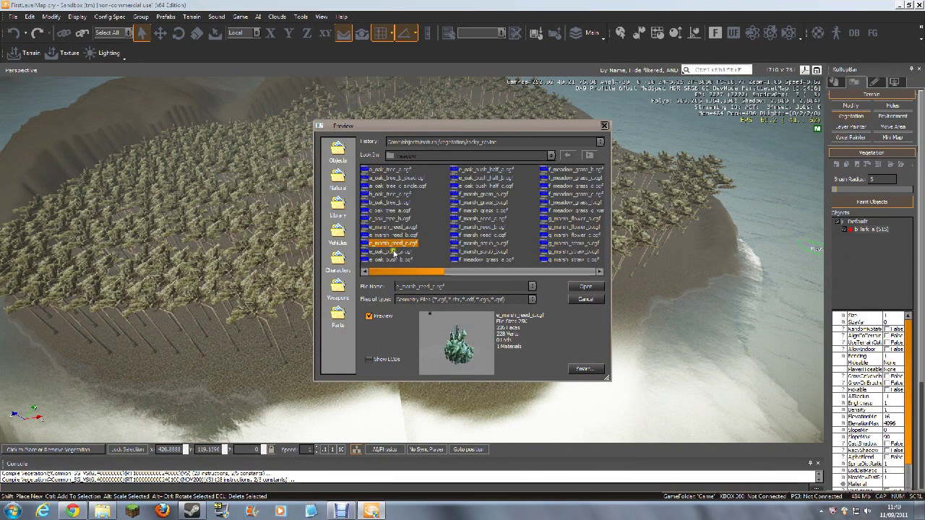
pyautogui.click(396, 253)
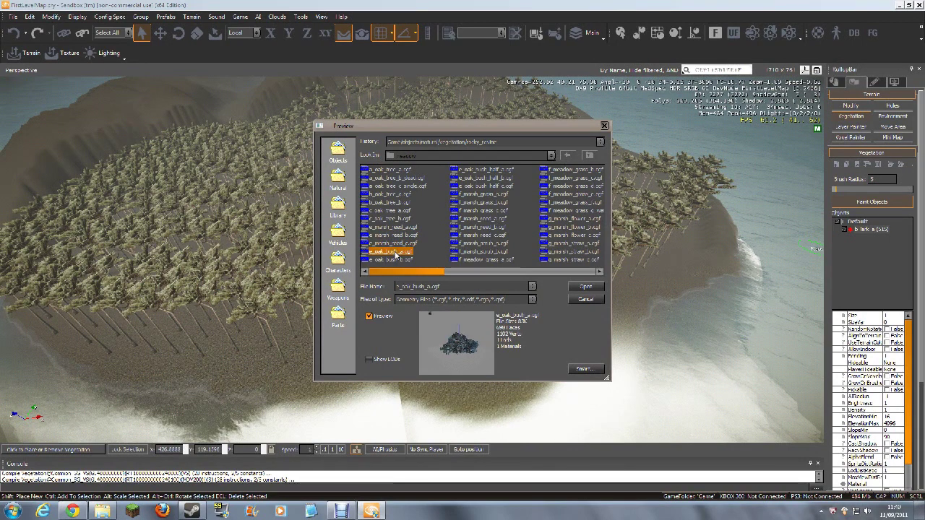
pyautogui.click(587, 287)
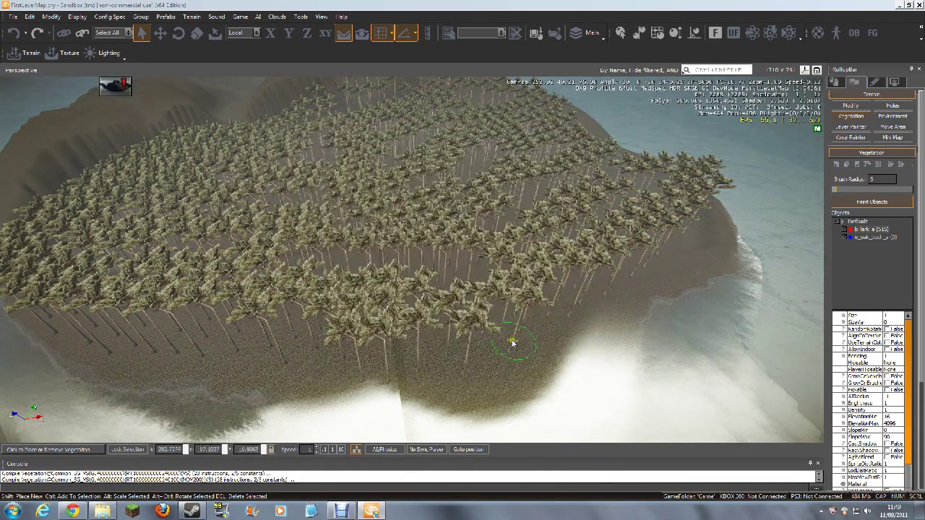
# Paint a few more b_lark_a trees at the forest's near edge, and place e_oak_bush_a patches around the forest's edges.
pyautogui.moveTo(487, 336)
pyautogui.mouseDown()
pyautogui.moveTo(489, 361)
pyautogui.moveTo(547, 344)
pyautogui.mouseUp()
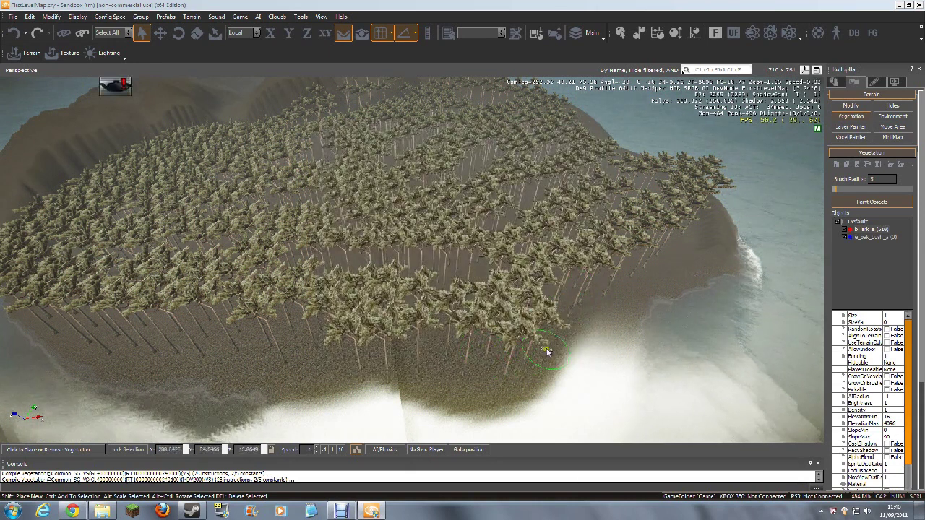
pyautogui.click(864, 238)
pyautogui.click(326, 352)
pyautogui.click(237, 346)
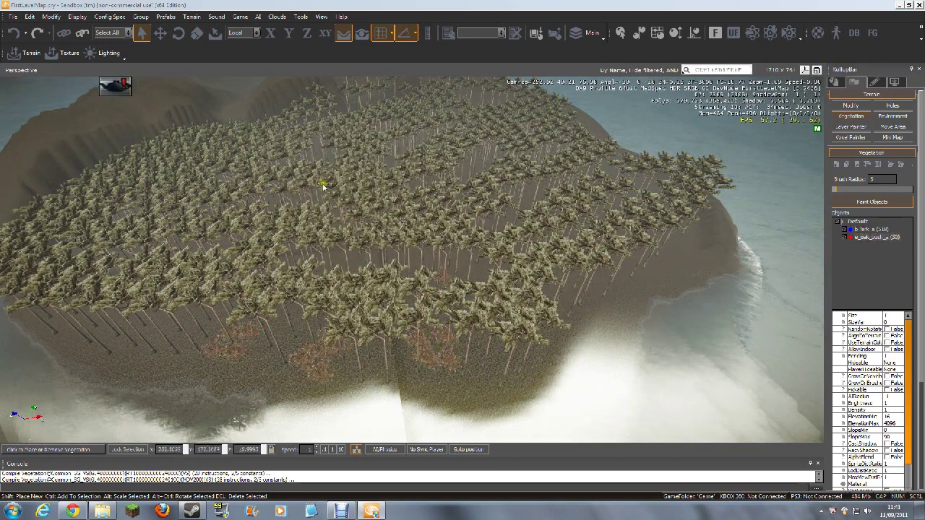
pyautogui.click(606, 268)
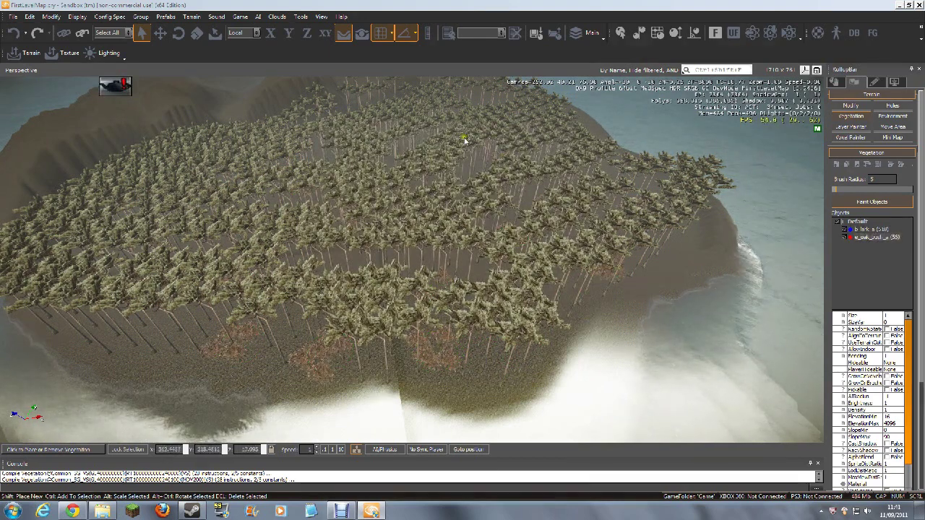
pyautogui.click(471, 108)
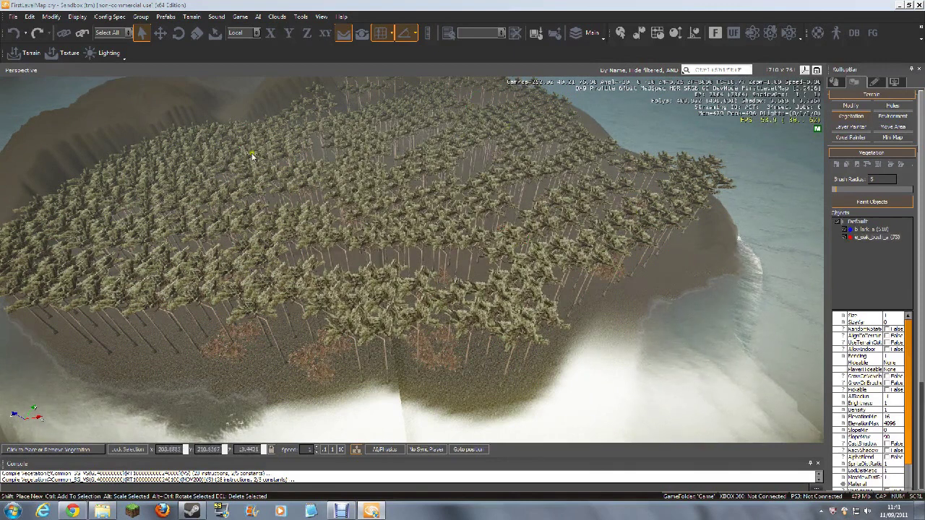
# Paint more e_oak_bush_a patches beneath the trees in the hillside half and middle of the forest.
pyautogui.click(230, 193)
pyautogui.click(289, 251)
pyautogui.click(148, 252)
pyautogui.click(152, 335)
pyautogui.click(66, 306)
pyautogui.click(82, 236)
pyautogui.moveTo(139, 213)
pyautogui.mouseDown()
pyautogui.moveTo(83, 262)
pyautogui.moveTo(159, 186)
pyautogui.moveTo(186, 211)
pyautogui.moveTo(193, 238)
pyautogui.moveTo(245, 236)
pyautogui.moveTo(330, 180)
pyautogui.moveTo(355, 256)
pyautogui.moveTo(421, 265)
pyautogui.moveTo(448, 202)
pyautogui.moveTo(424, 148)
pyautogui.moveTo(406, 146)
pyautogui.moveTo(403, 162)
pyautogui.mouseUp()
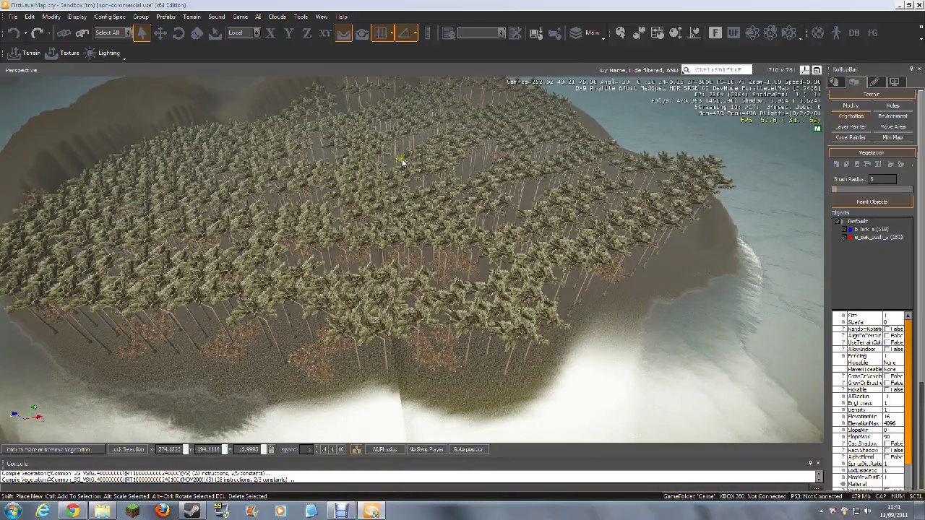
# Paint additional e_oak_bush_a bushes between the trunks while working at ground level inside the forest.
pyautogui.scroll(10, 403, 162)
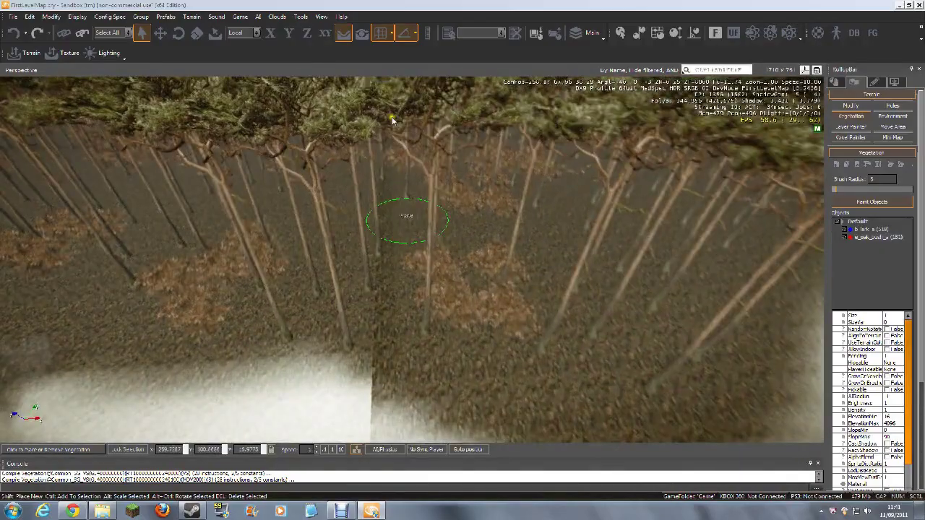
pyautogui.moveTo(403, 161); pyautogui.dragTo(405, 231, button='right')
pyautogui.press('s')
pyautogui.moveTo(428, 399); pyautogui.dragTo(428, 404, button='right')
pyautogui.scroll(8, 429, 410)
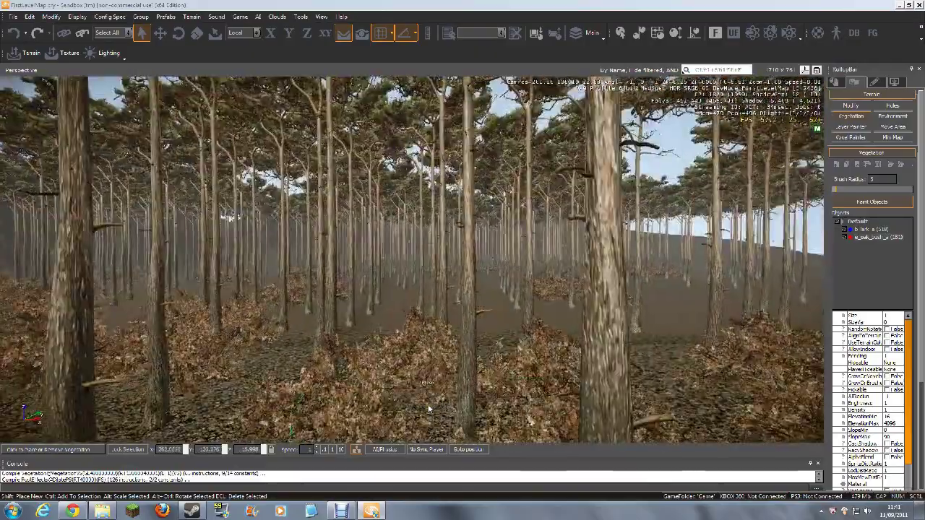
pyautogui.press('w')
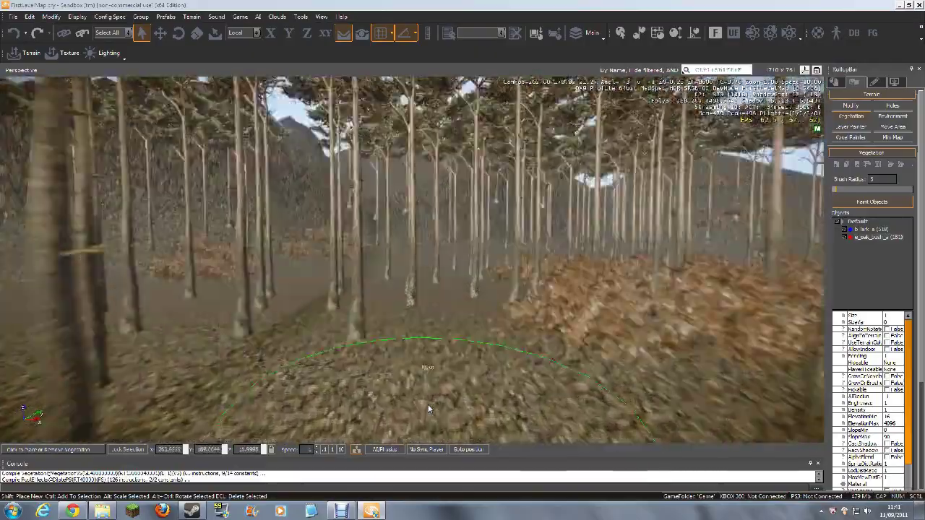
pyautogui.click(399, 323)
pyautogui.press('w')
pyautogui.moveTo(437, 376); pyautogui.dragTo(491, 386, button='right')
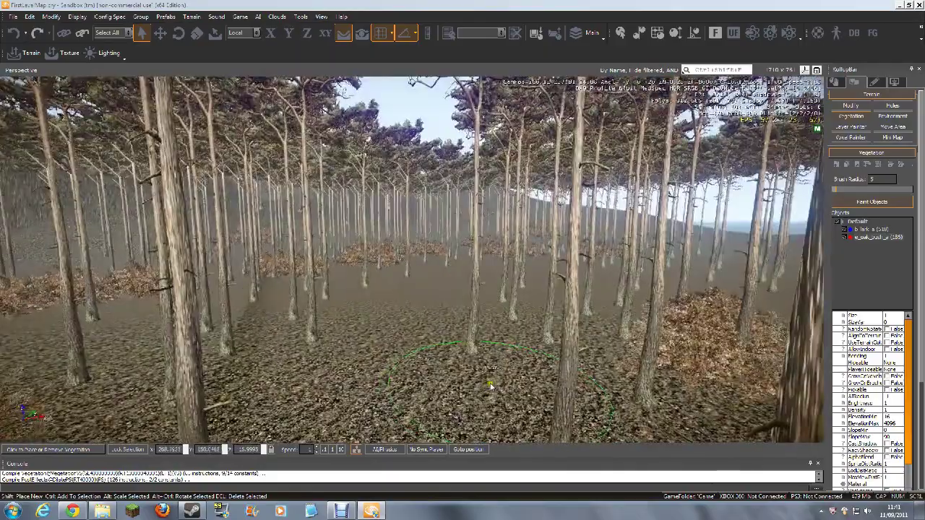
pyautogui.click(474, 302)
# Examine the oak bushes and trees from inside the forest and from above the shoreline.
pyautogui.press('w')
pyautogui.moveTo(596, 311); pyautogui.dragTo(604, 328, button='right')
pyautogui.press('w')
pyautogui.moveTo(526, 294); pyautogui.dragTo(474, 309, button='right')
pyautogui.press('w')
pyautogui.press('s')
pyautogui.press('w')
pyautogui.press('s')
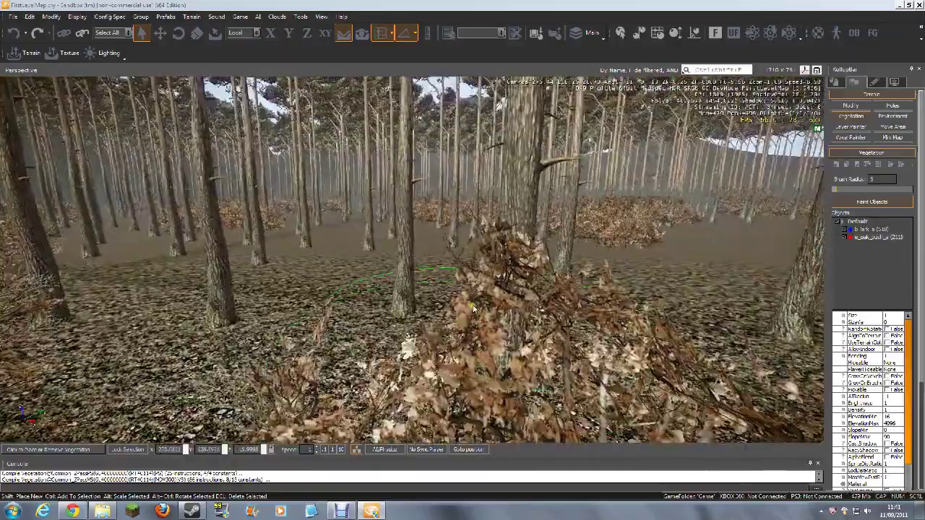
pyautogui.press('w')
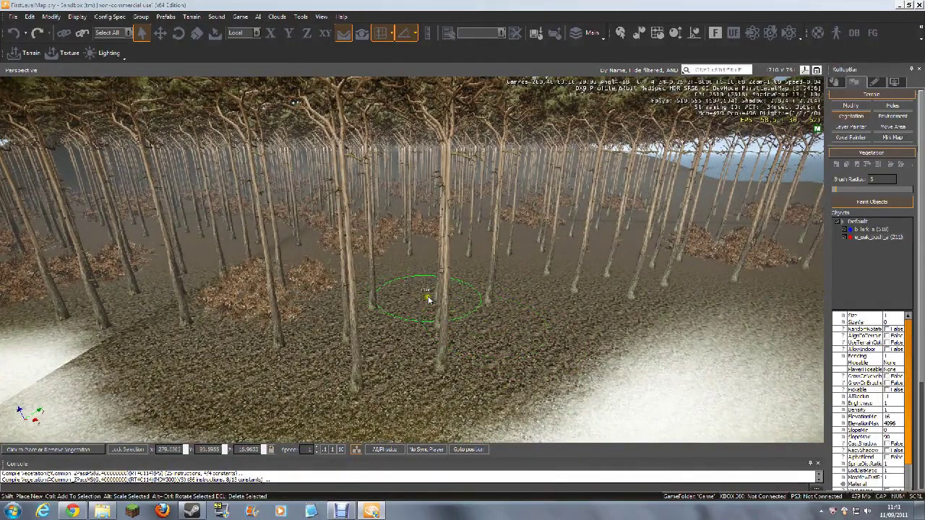
pyautogui.press('w')
pyautogui.moveTo(513, 349); pyautogui.dragTo(513, 352, button='right')
pyautogui.press('w')
pyautogui.press('s')
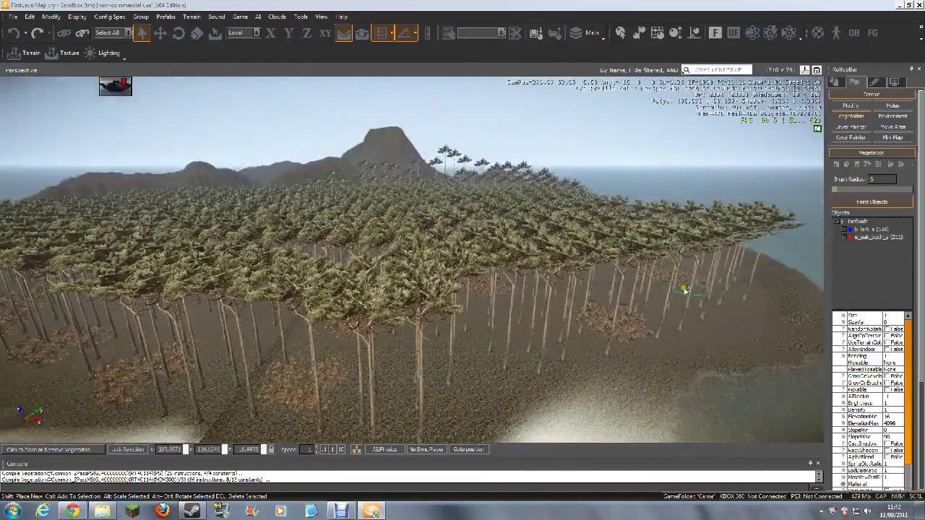
# Preview several meadow grass and marsh flower models, and add g_marsh_flower_a.cgf to the vegetation objects.
pyautogui.click(836, 165)
pyautogui.click(588, 154)
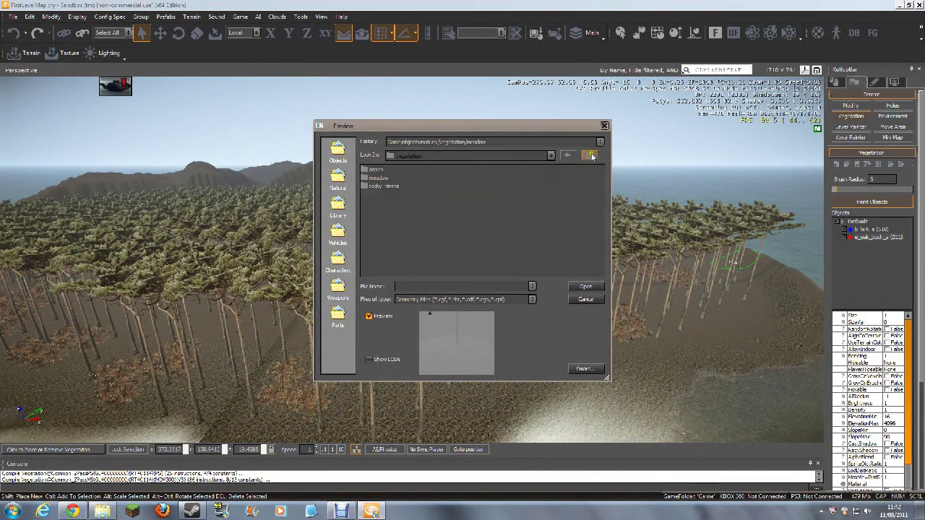
pyautogui.doubleClick(377, 178)
pyautogui.click(575, 226)
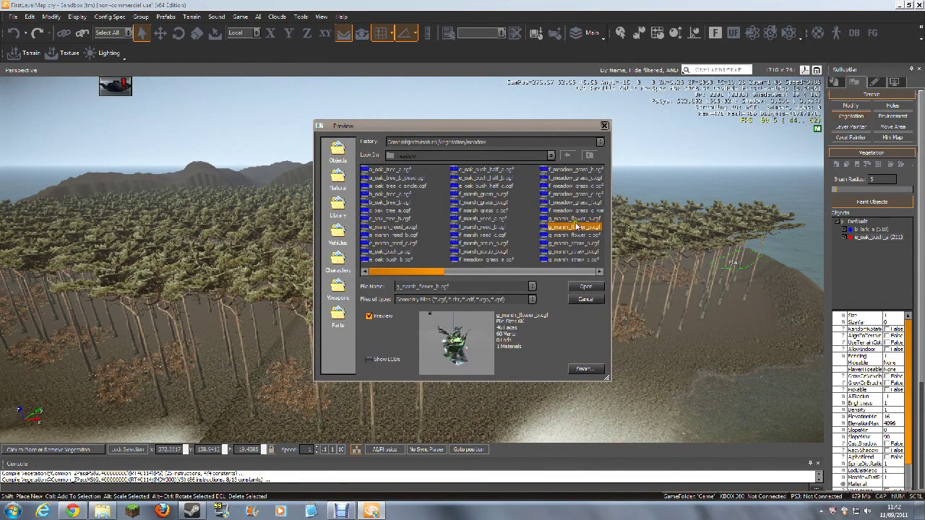
pyautogui.click(572, 203)
pyautogui.click(571, 219)
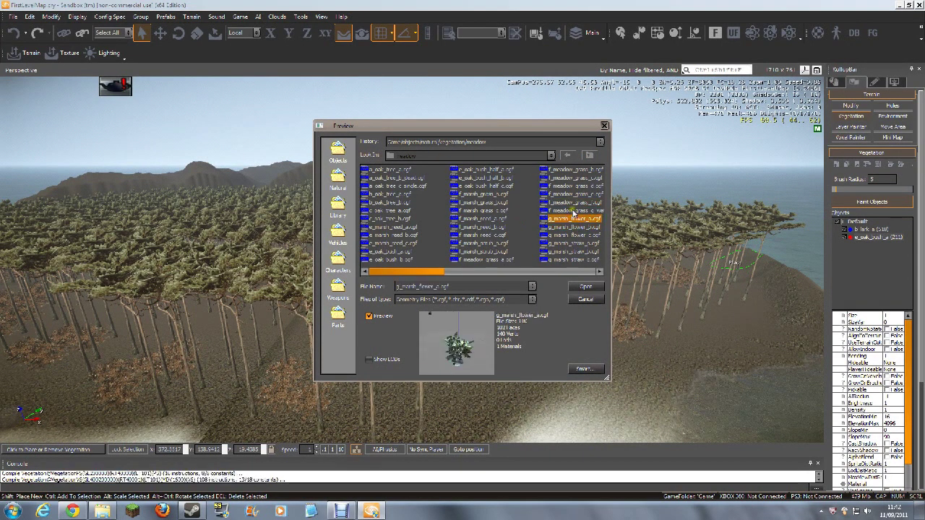
pyautogui.click(573, 211)
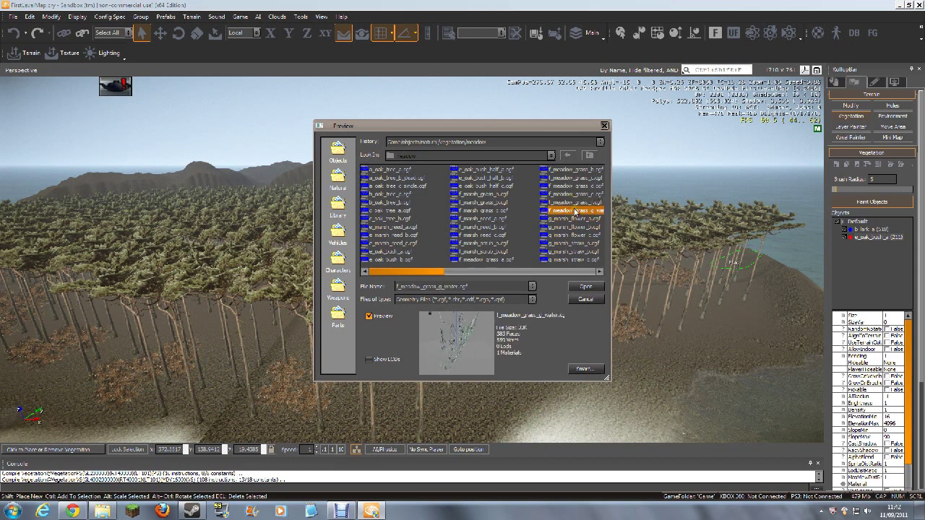
pyautogui.click(574, 228)
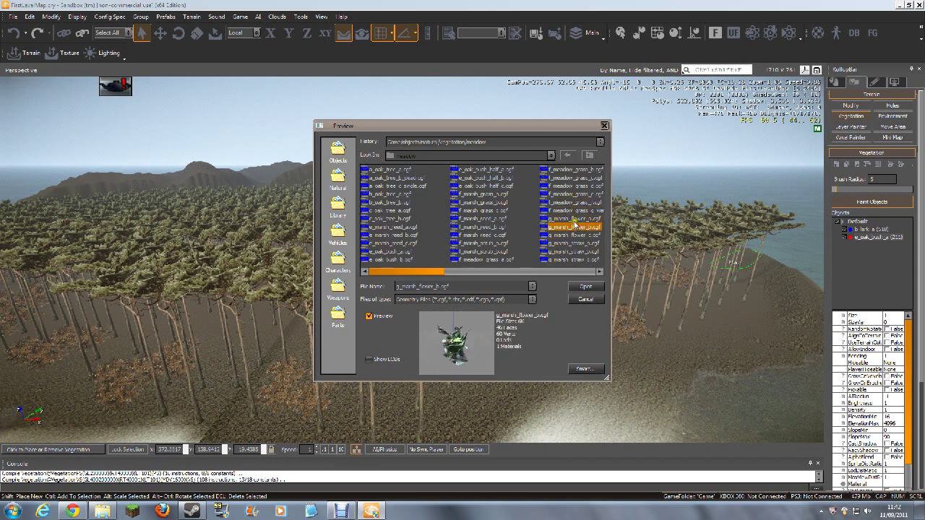
pyautogui.click(575, 221)
pyautogui.click(588, 286)
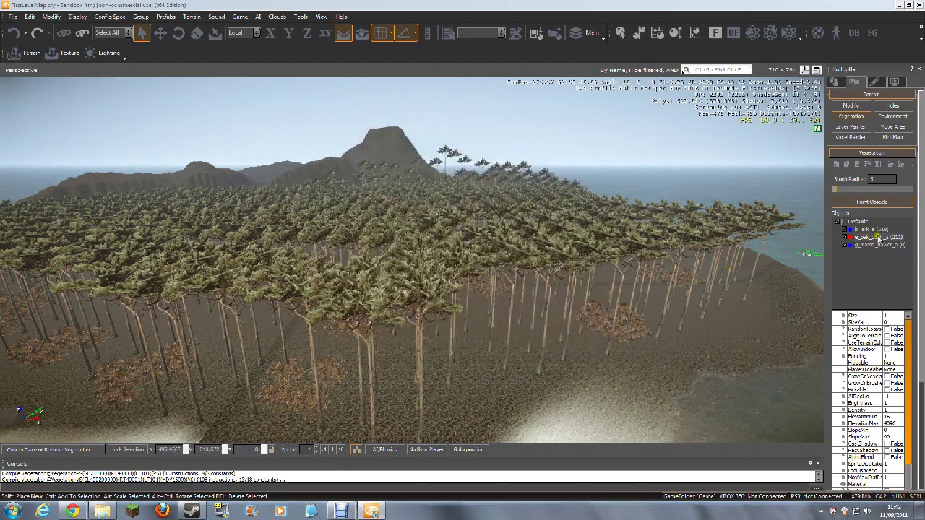
# Paint a first strip of g_marsh_flower_a flowers on the ground along the forest's near edge.
pyautogui.moveTo(675, 314)
pyautogui.mouseDown()
pyautogui.moveTo(501, 354)
pyautogui.moveTo(476, 383)
pyautogui.mouseUp()
pyautogui.scroll(10, 480, 384)
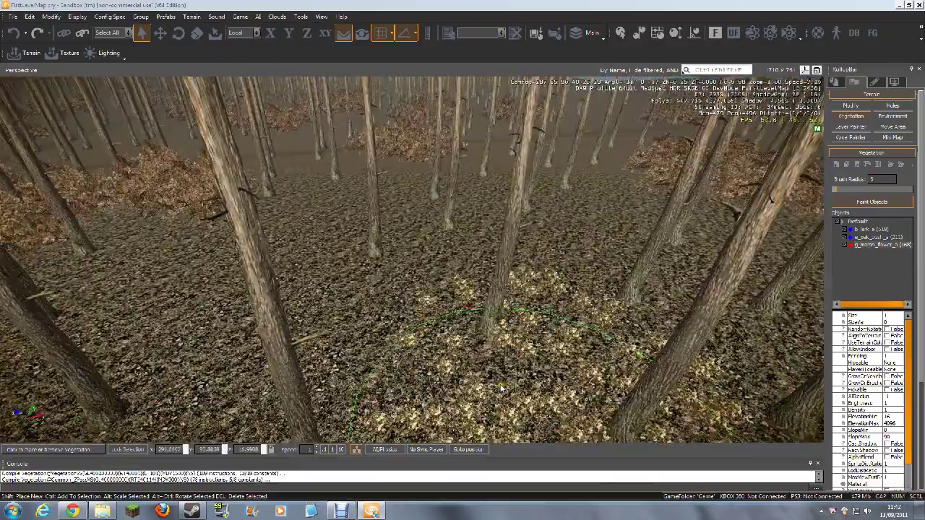
pyautogui.moveTo(500, 388); pyautogui.dragTo(500, 380, button='right')
pyautogui.scroll(3, 500, 384)
pyautogui.scroll(-5, 504, 381)
pyautogui.scroll(5, 394, 330)
pyautogui.moveTo(393, 330); pyautogui.dragTo(400, 343, button='right')
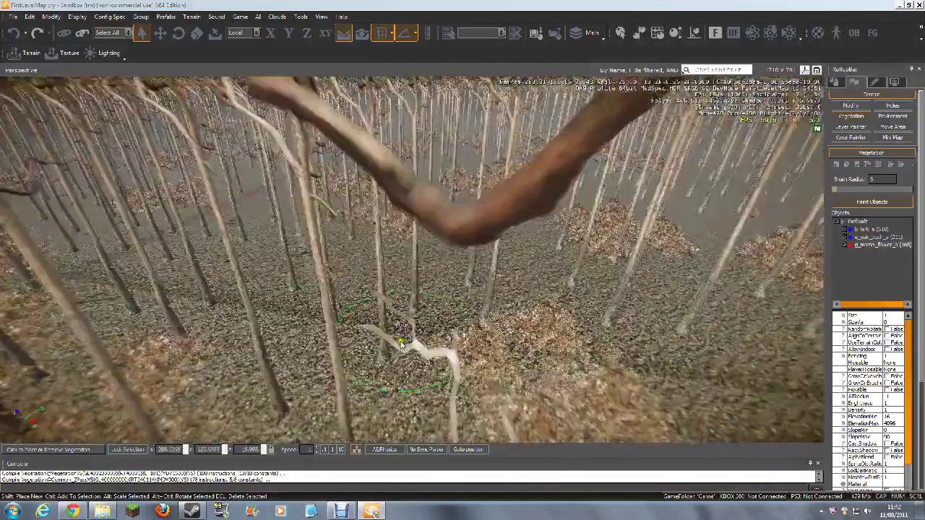
# Paint another dense patch of g_marsh_flower_a flowers among the trees and oak bushes.
pyautogui.scroll(-2, 399, 343)
pyautogui.moveTo(378, 258); pyautogui.dragTo(307, 390)
pyautogui.scroll(5, 438, 302)
pyautogui.moveTo(438, 302); pyautogui.dragTo(442, 301, button='right')
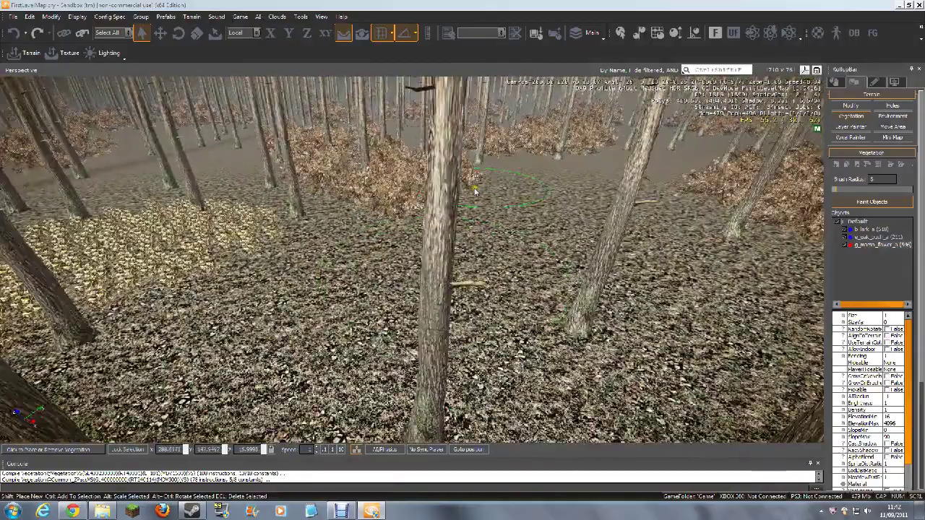
pyautogui.moveTo(550, 258); pyautogui.dragTo(547, 259, button='right')
pyautogui.scroll(-10, 547, 258)
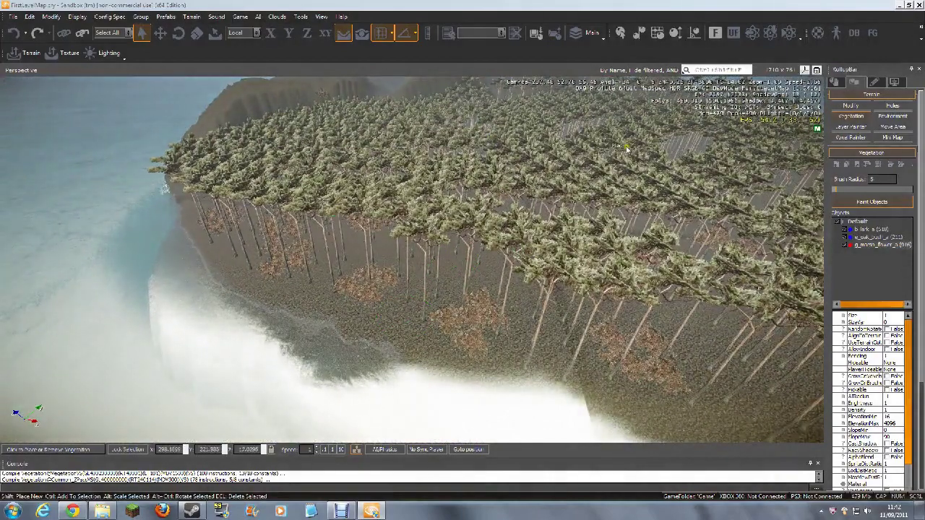
# Spread more g_marsh_flower_a flowers across the forest floor, filling bare ground between the trunks.
pyautogui.moveTo(747, 361); pyautogui.dragTo(748, 362, button='right')
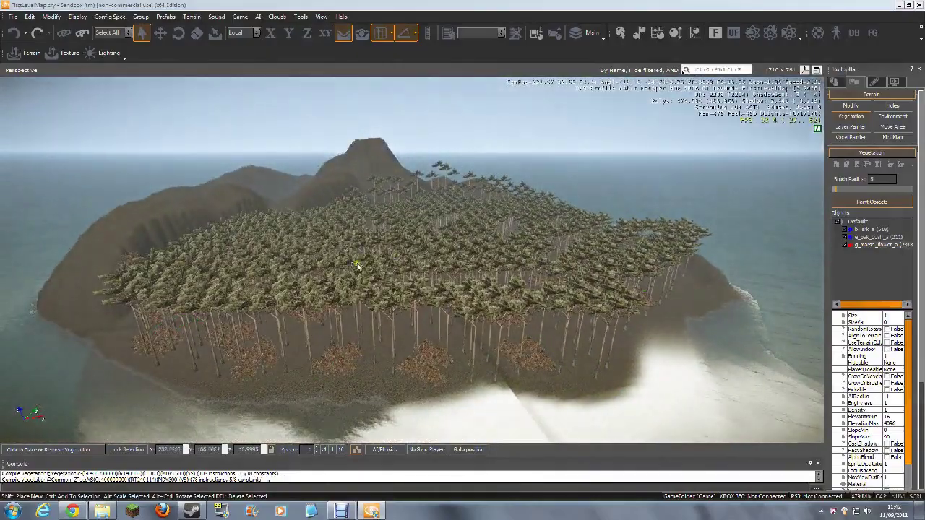
pyautogui.scroll(10, 444, 293)
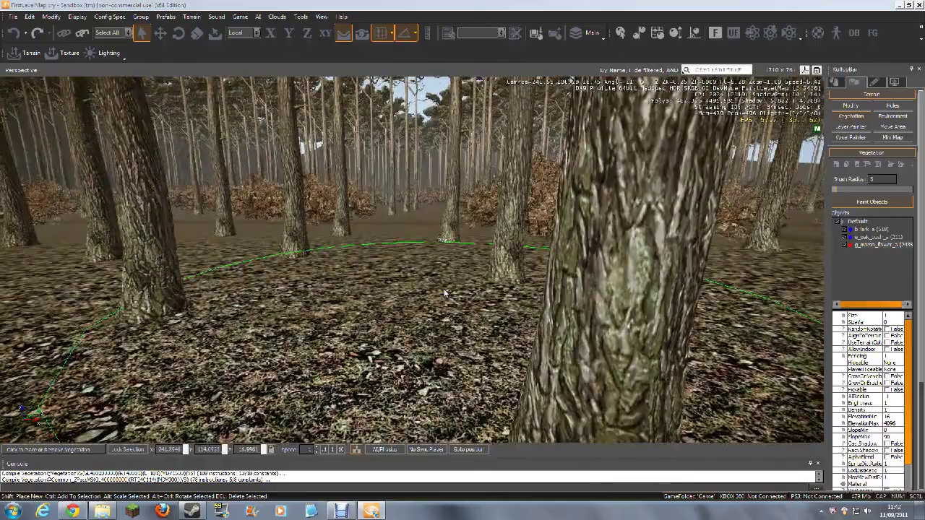
pyautogui.press('w')
pyautogui.moveTo(444, 293); pyautogui.dragTo(443, 293, button='right')
pyautogui.moveTo(443, 293); pyautogui.dragTo(451, 253)
pyautogui.press('w')
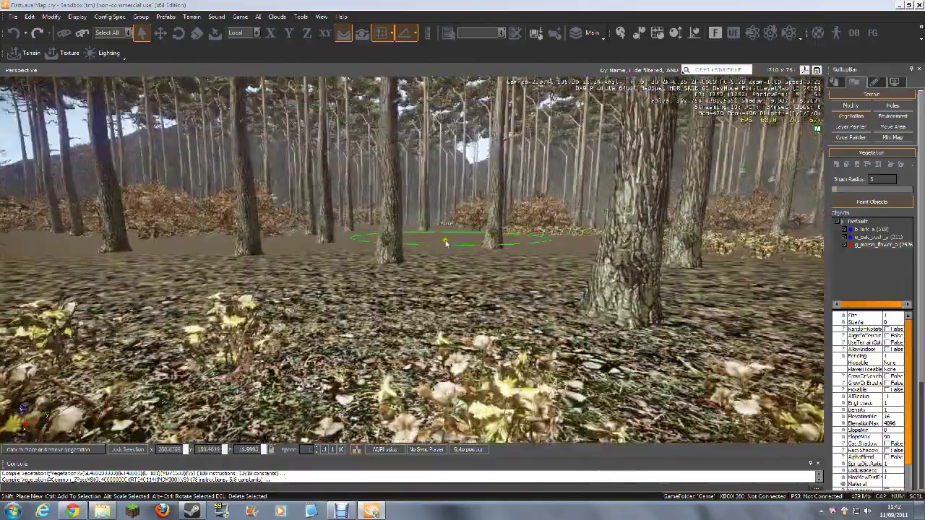
pyautogui.moveTo(359, 237); pyautogui.dragTo(289, 253)
pyautogui.press('w')
pyautogui.moveTo(359, 293); pyautogui.dragTo(359, 298, button='right')
pyautogui.press('s')
pyautogui.moveTo(359, 297); pyautogui.dragTo(371, 275)
pyautogui.moveTo(458, 254); pyautogui.dragTo(457, 344, button='right')
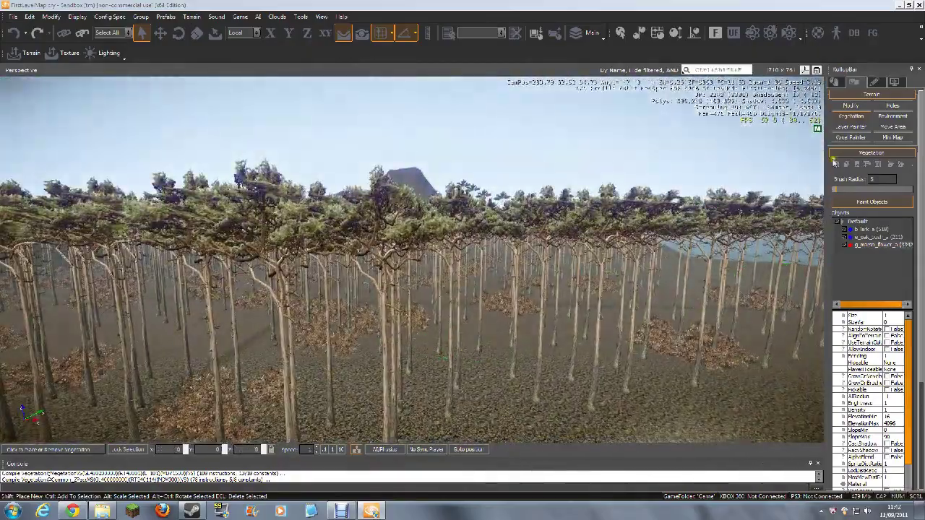
# Preview g_marsh_flower_c.cgf and f_meadow_grass_d.cgf, and add f_meadow_grass_d.cgf to the vegetation objects.
pyautogui.click(836, 164)
pyautogui.click(580, 236)
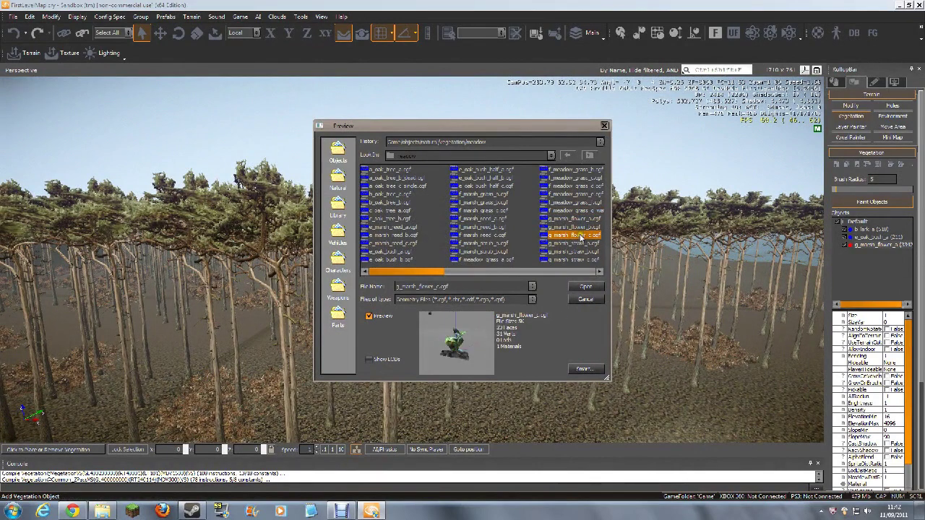
pyautogui.click(575, 184)
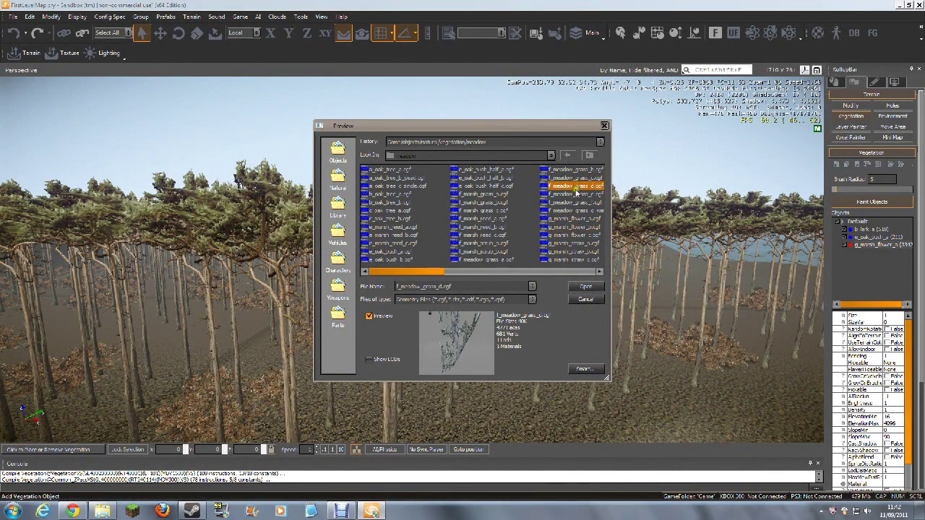
pyautogui.click(585, 288)
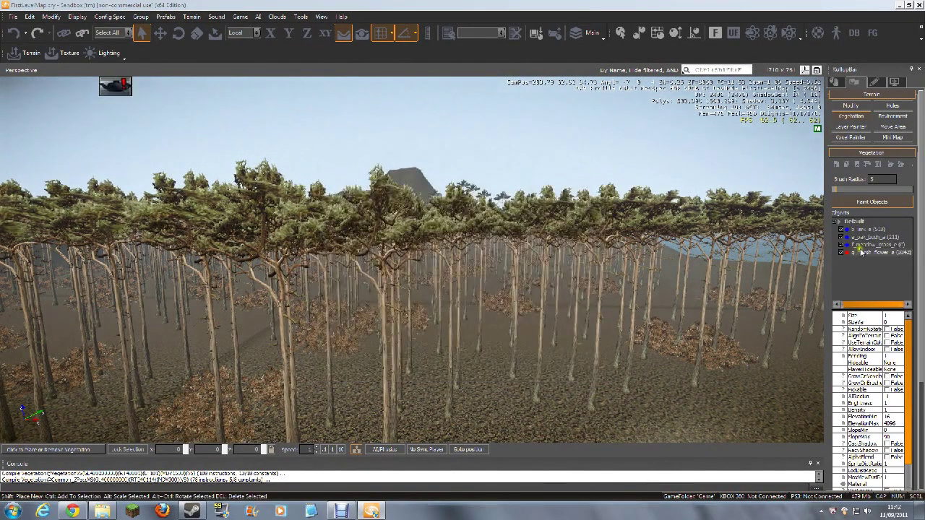
# Paint the first patches of meadow grass among the larch trees along the forest's near edge.
pyautogui.moveTo(641, 404); pyautogui.dragTo(621, 412, button='right')
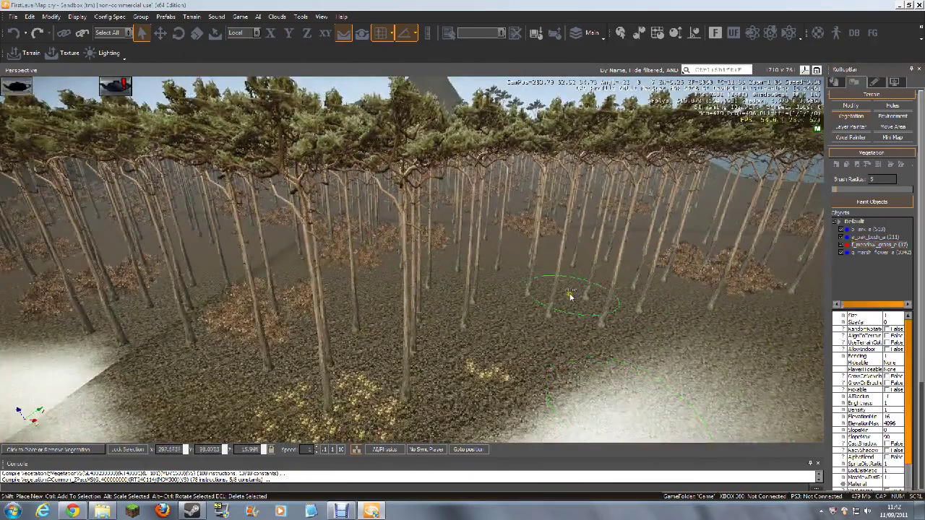
pyautogui.click(570, 295)
pyautogui.click(511, 329)
pyautogui.press('w')
pyautogui.moveTo(613, 345); pyautogui.dragTo(646, 348, button='right')
pyautogui.press('s')
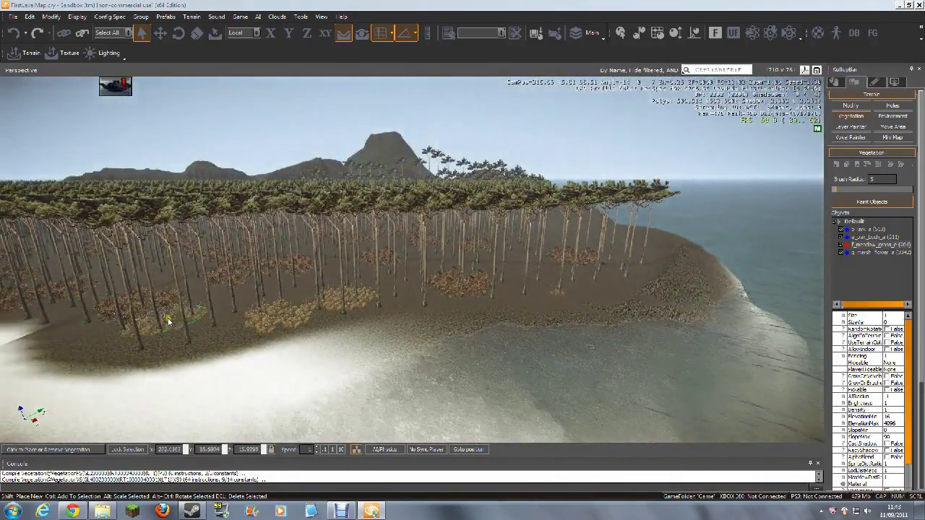
pyautogui.moveTo(161, 320); pyautogui.dragTo(200, 284, button='right')
pyautogui.press('w')
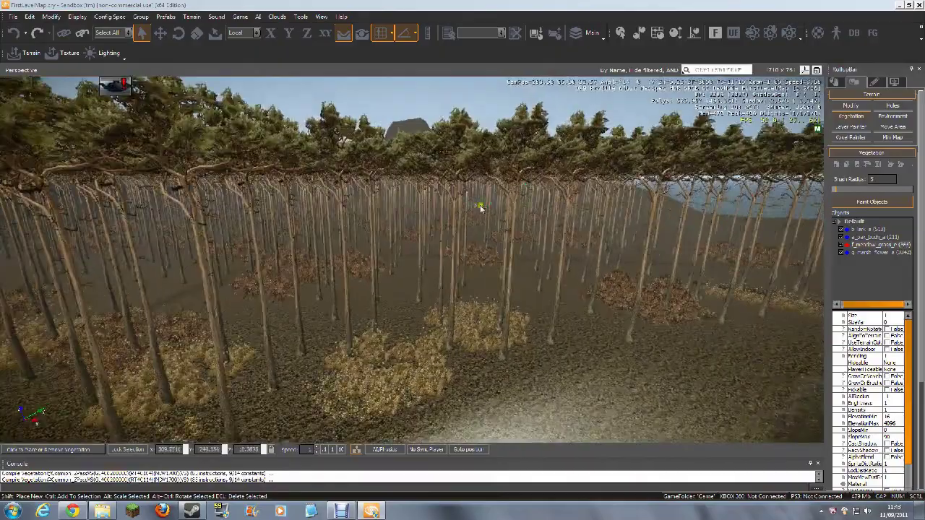
# Paint more meadow grass patches deeper in the forest, between the trunks, bushes and marsh flowers.
pyautogui.moveTo(479, 206); pyautogui.dragTo(384, 224)
pyautogui.press('w')
pyautogui.moveTo(384, 224); pyautogui.dragTo(401, 232, button='right')
pyautogui.press('s')
pyautogui.moveTo(407, 208)
pyautogui.mouseDown()
pyautogui.moveTo(498, 246)
pyautogui.moveTo(589, 335)
pyautogui.moveTo(455, 152)
pyautogui.moveTo(441, 255)
pyautogui.moveTo(534, 383)
pyautogui.moveTo(434, 127)
pyautogui.moveTo(520, 406)
pyautogui.mouseUp()
pyautogui.press('w')
pyautogui.moveTo(520, 407); pyautogui.dragTo(519, 406, button='right')
pyautogui.press('w')
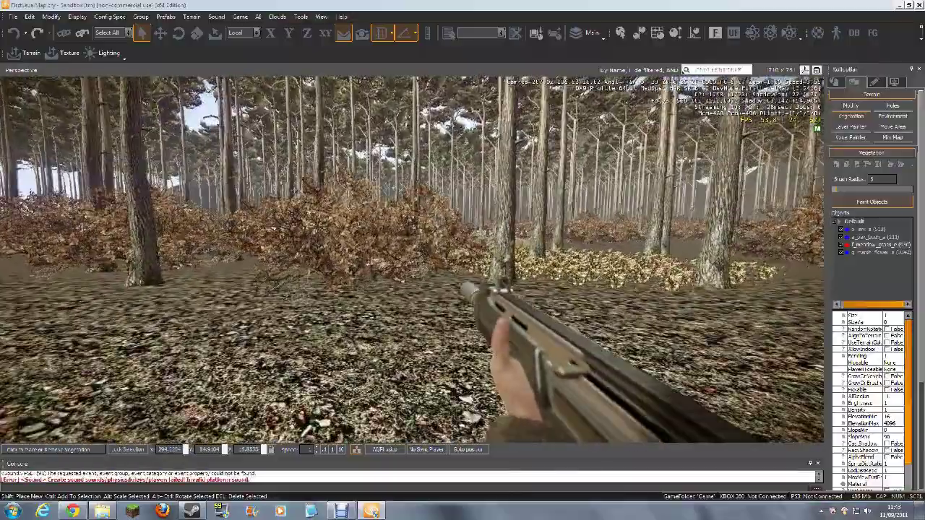
# Play-test the level in game mode, walking through the forest to inspect the trees, bushes, flowers and grass as daylight fades.
pyautogui.press('w')
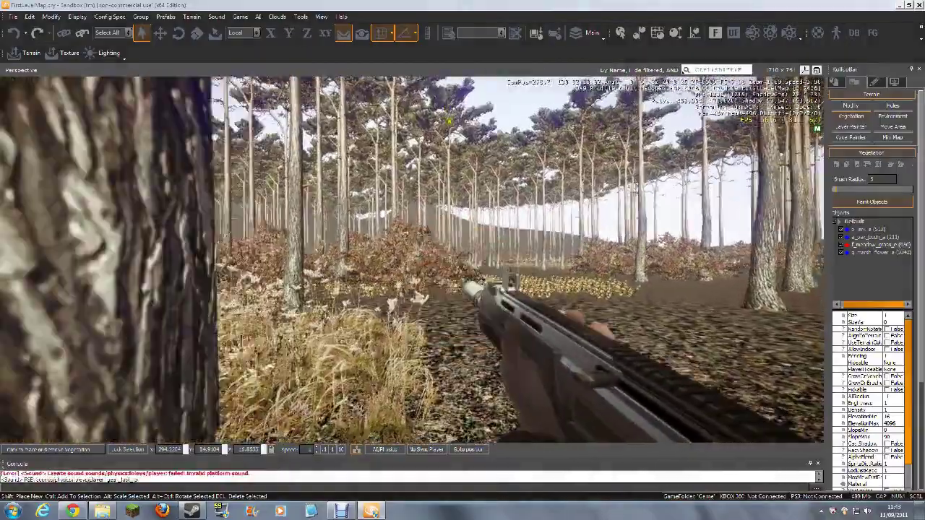
pyautogui.rightClick(412, 260)
pyautogui.click(411, 260)
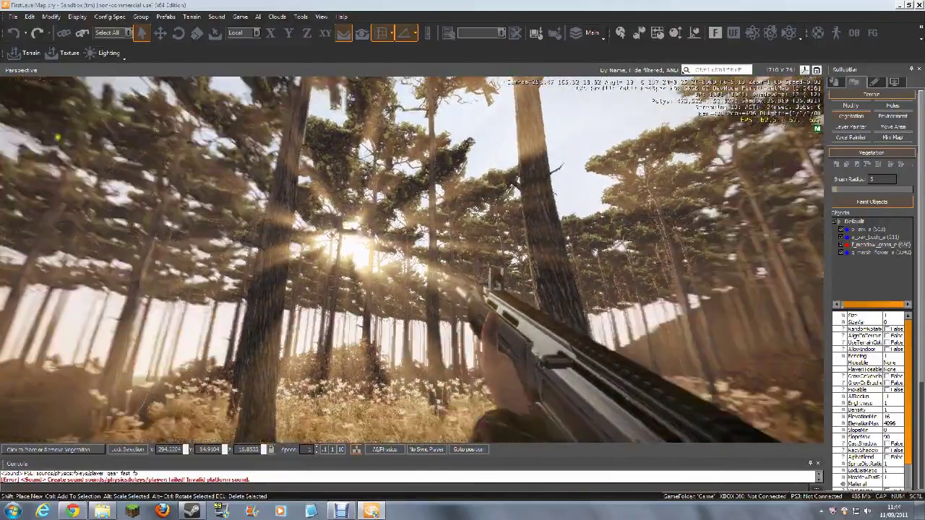
pyautogui.press('w')
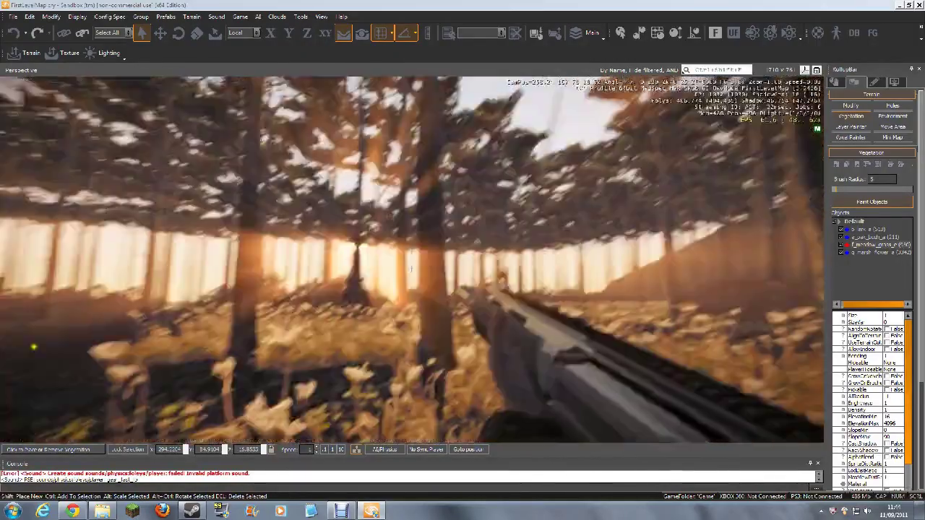
pyautogui.press('a')
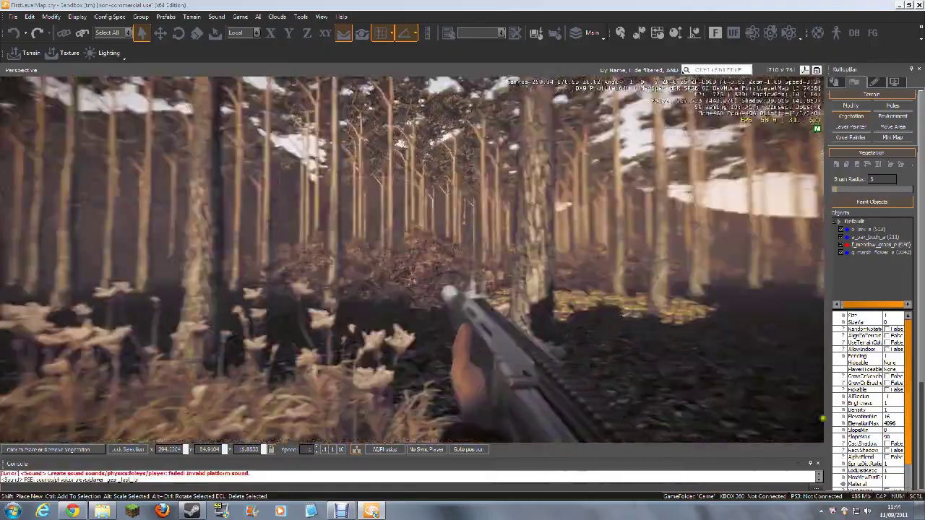
pyautogui.press('d')
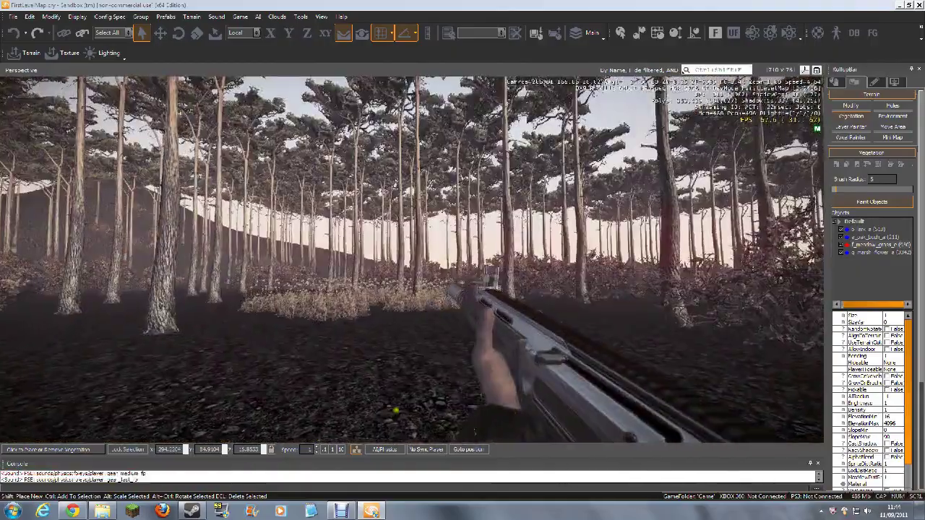
pyautogui.press('w')
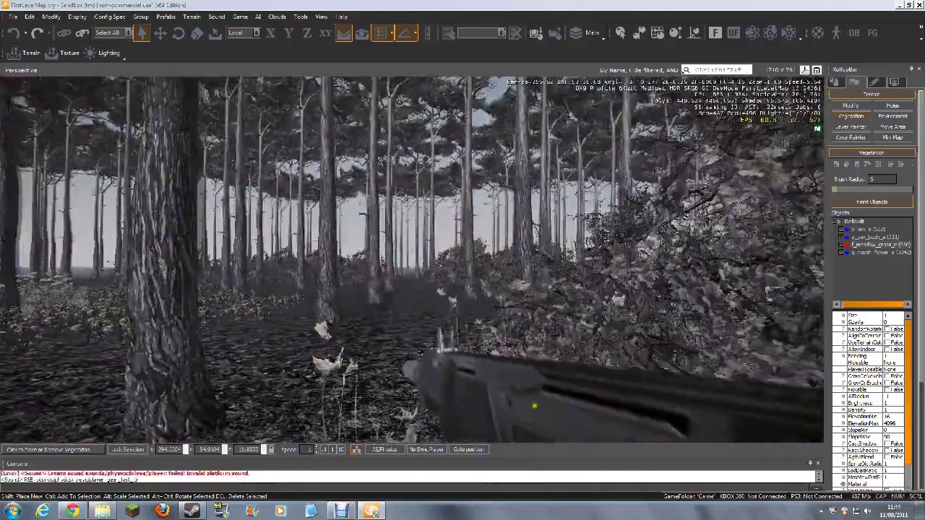
pyautogui.press('w')
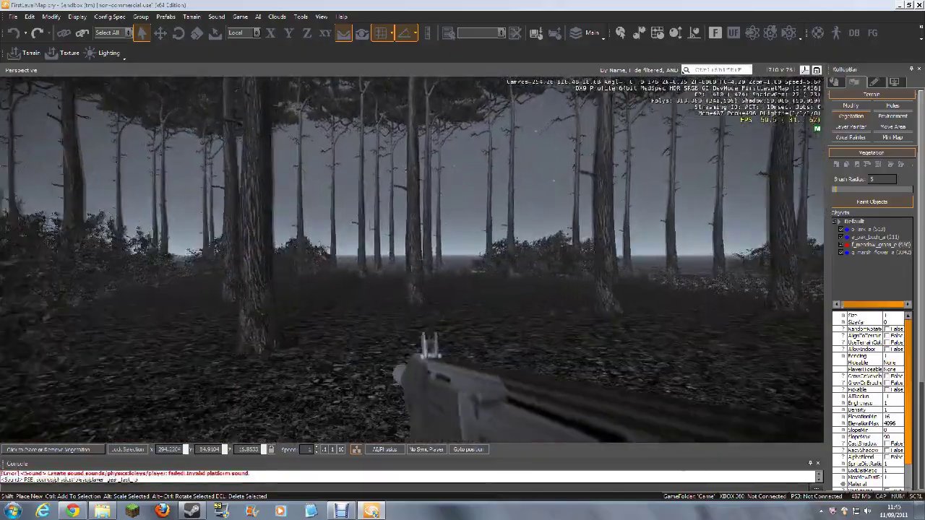
# Walk to the shoreline in the night-time play-test, turn back to the forest and fire the weapon.
pyautogui.click(412, 260)
pyautogui.press('w')
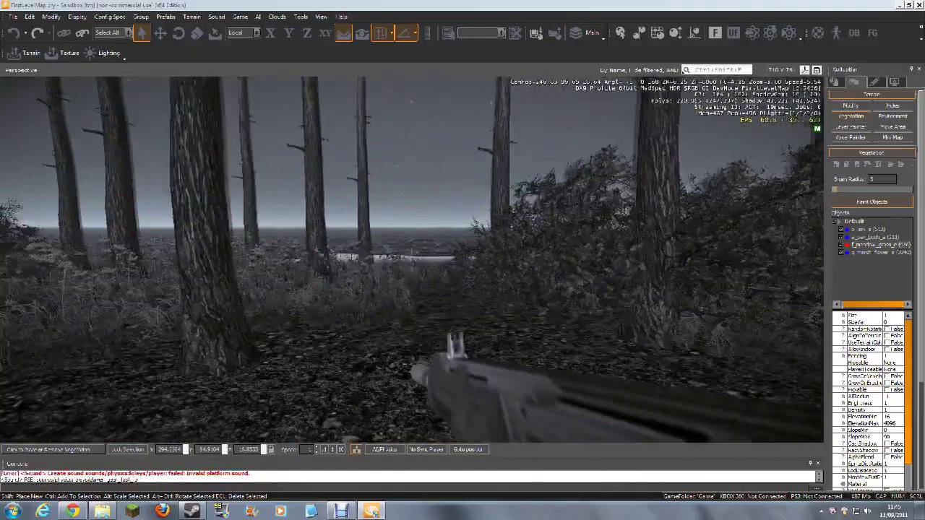
pyautogui.press('w')
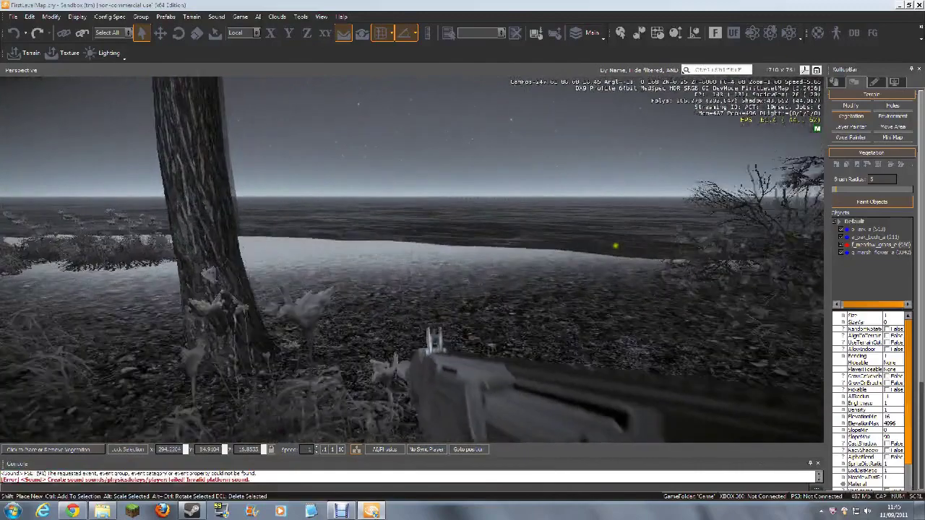
pyautogui.press('w')
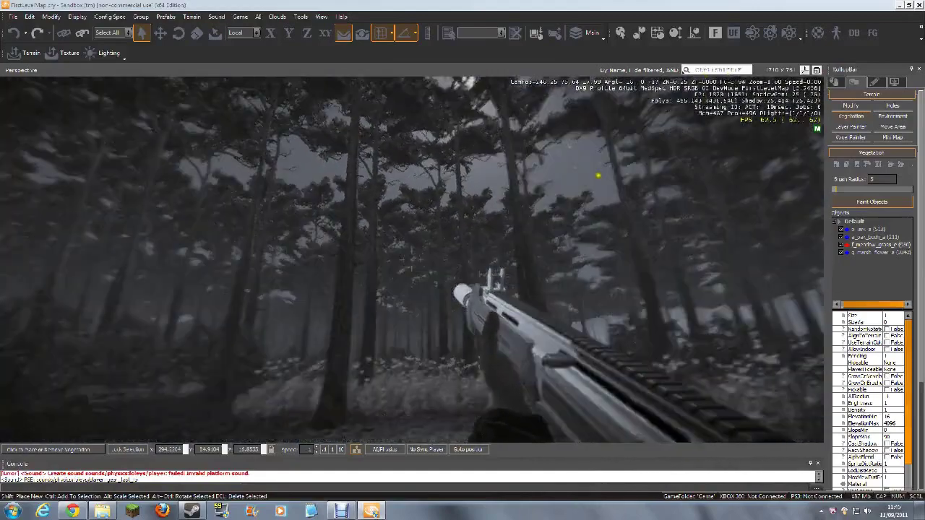
pyautogui.click(412, 258)
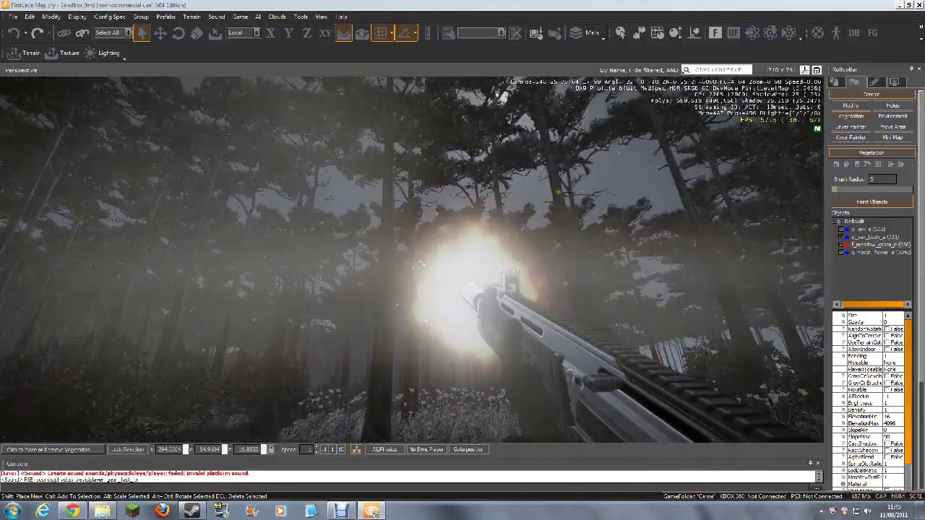
# Store the current position as camera tag point 10 during the play-test.
pyautogui.hotkey('ctrl', 'F10')
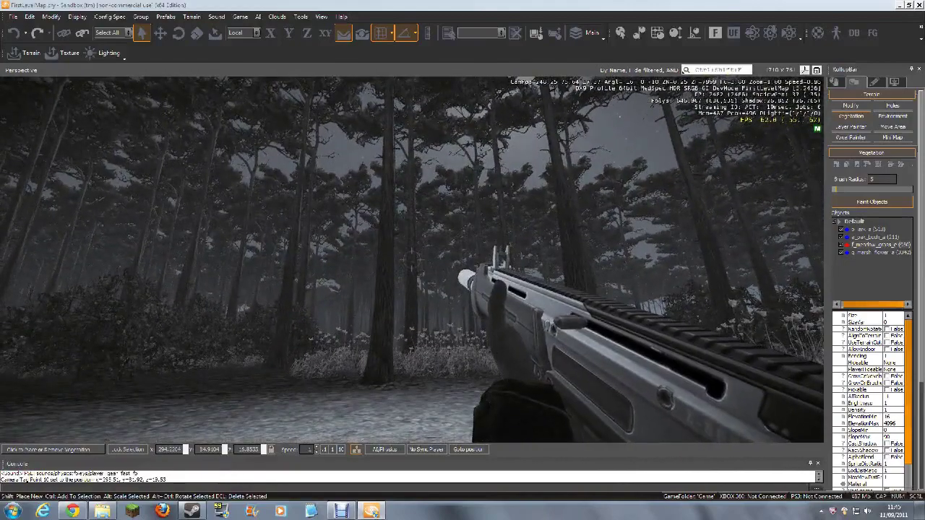
pyautogui.press('space')
pyautogui.hotkey('ctrl', 'F10')
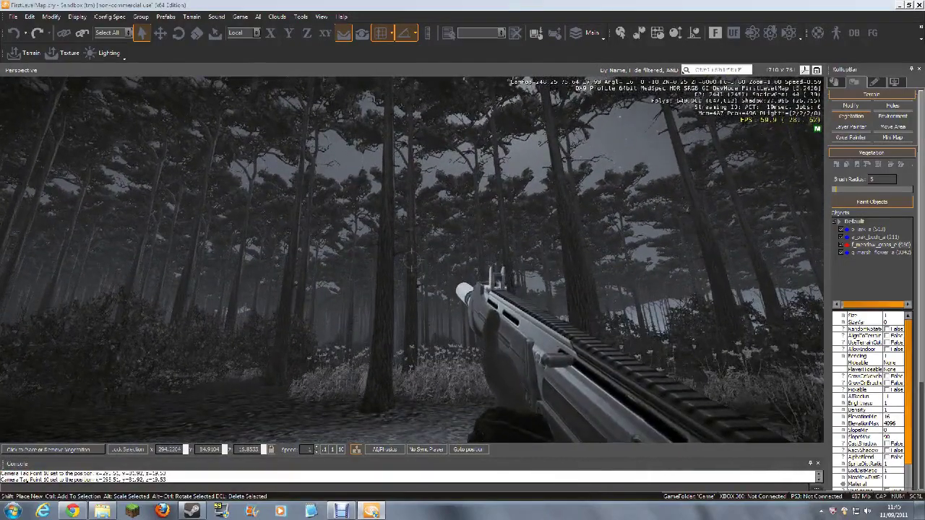
# Leave game mode and save the level.
pyautogui.press('Escape')
pyautogui.moveTo(528, 353); pyautogui.dragTo(527, 354, button='right')
pyautogui.press('s')
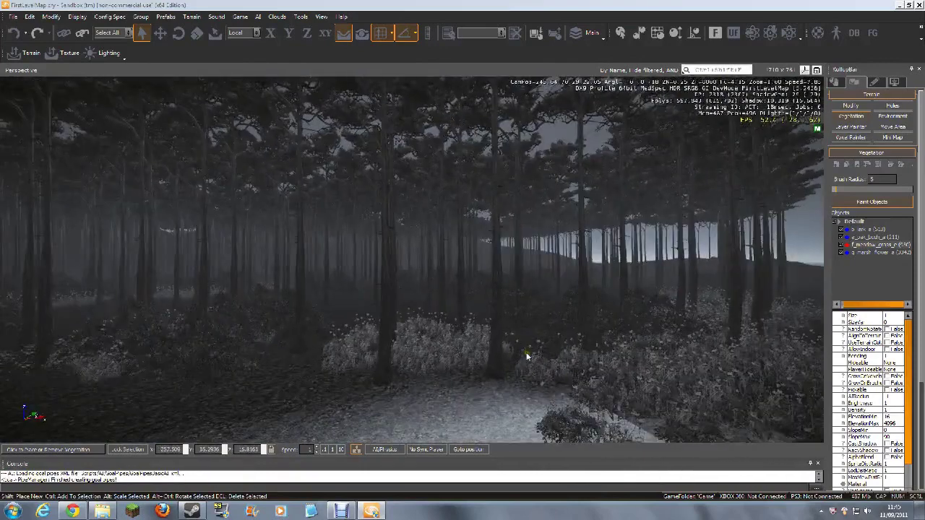
pyautogui.click(10, 17)
pyautogui.click(26, 48)
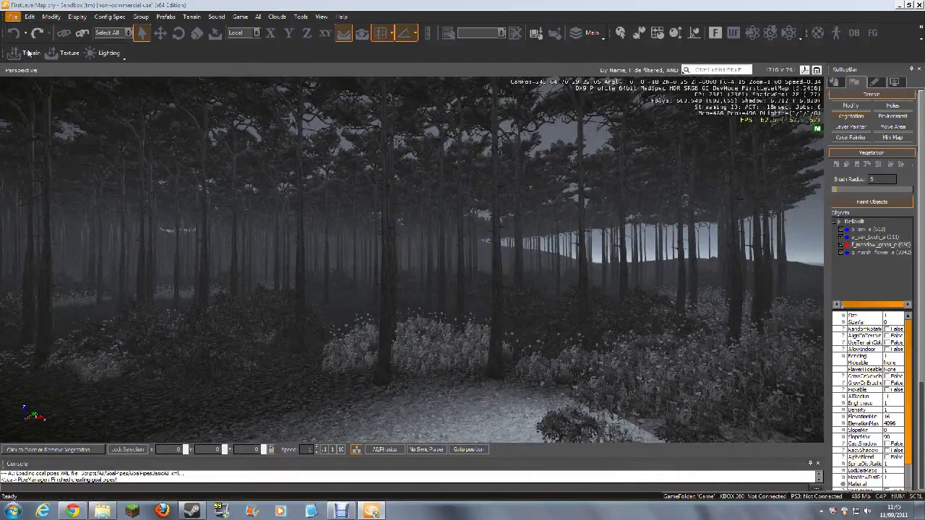